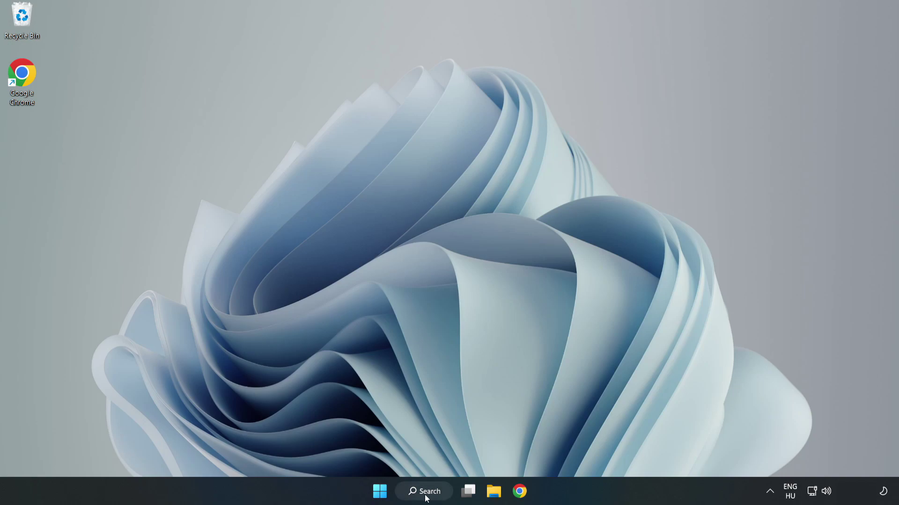
Search Windows for 'device manager'.
click(430, 494)
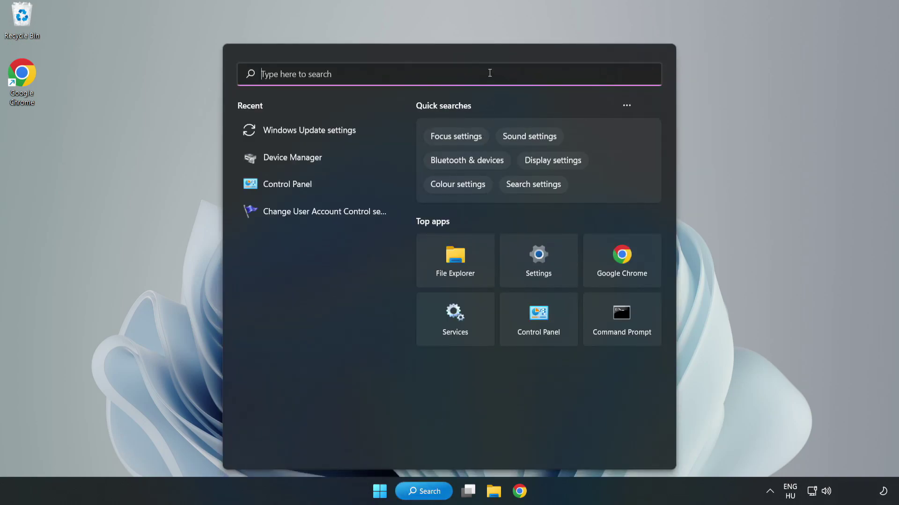
text(devi)
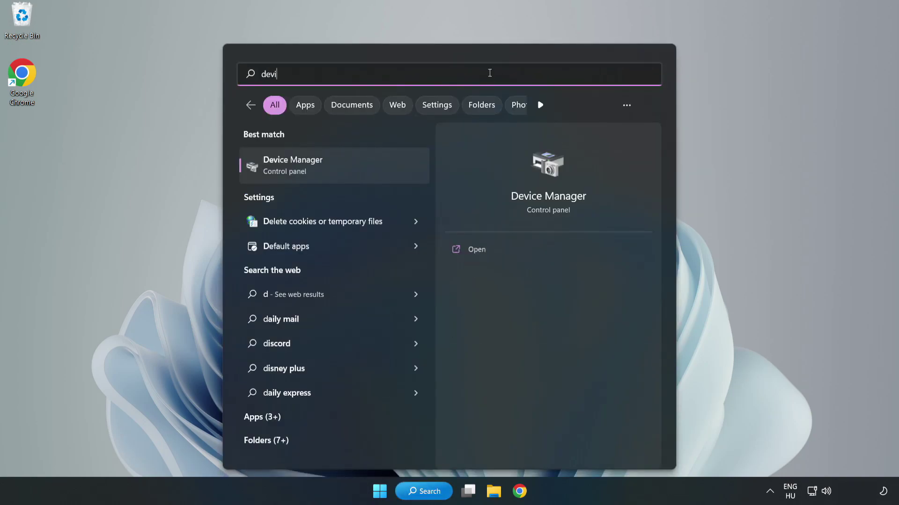
text(ce manag)
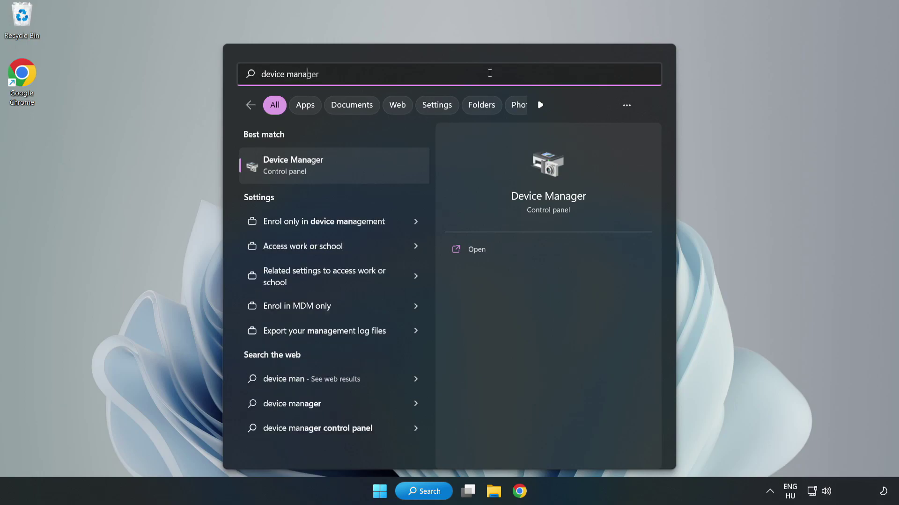
text(er)
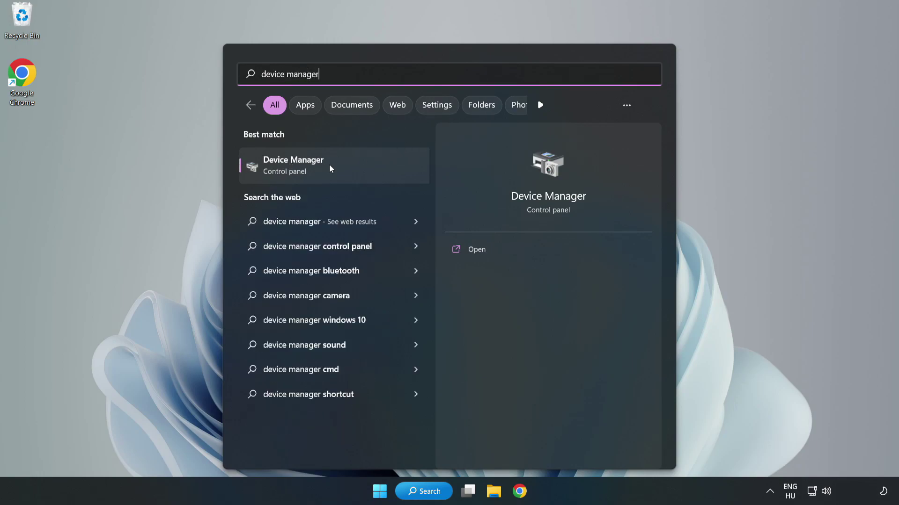
Open Device Manager, expand Display adapters and bring up the VMware SVGA 3D adapter's menu.
click(335, 174)
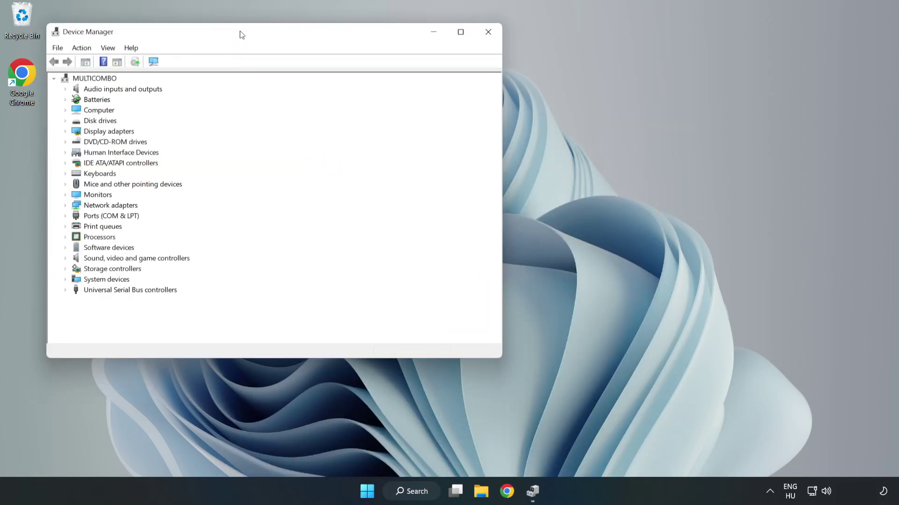
drag(241, 35, 400, 82)
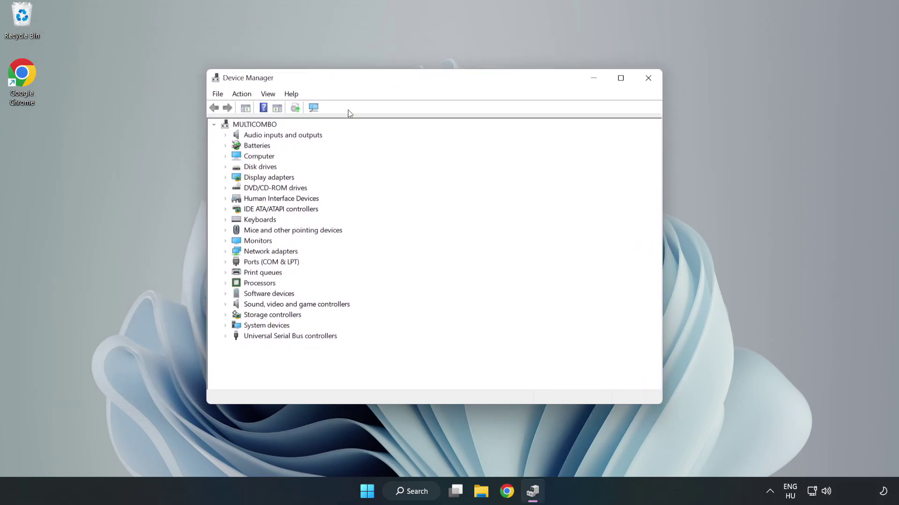
click(240, 178)
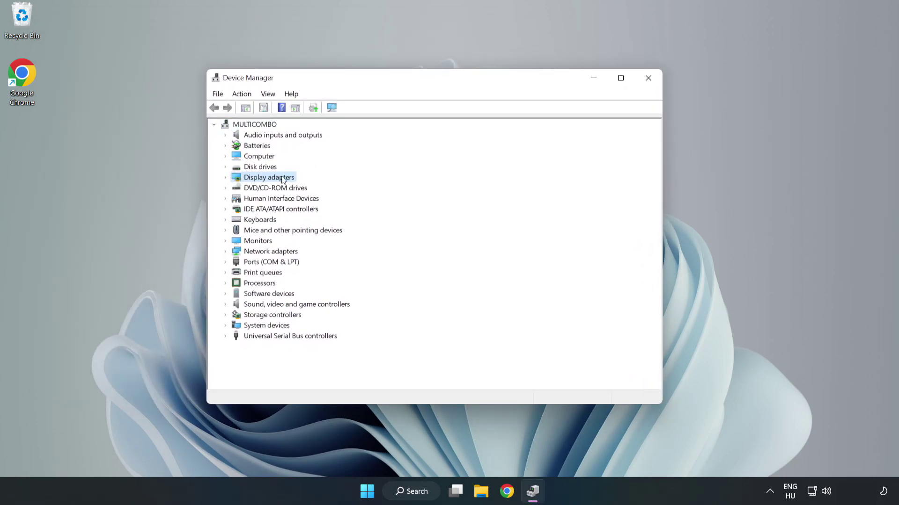
click(225, 179)
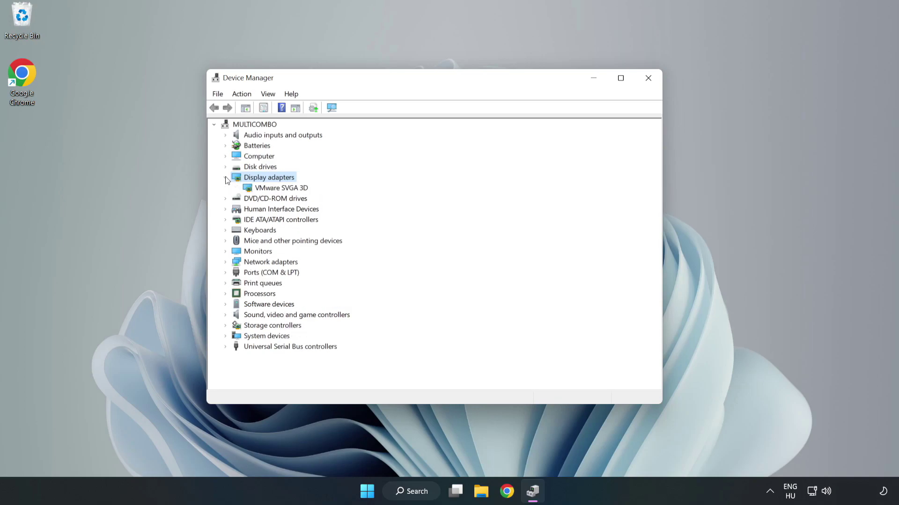
click(230, 191)
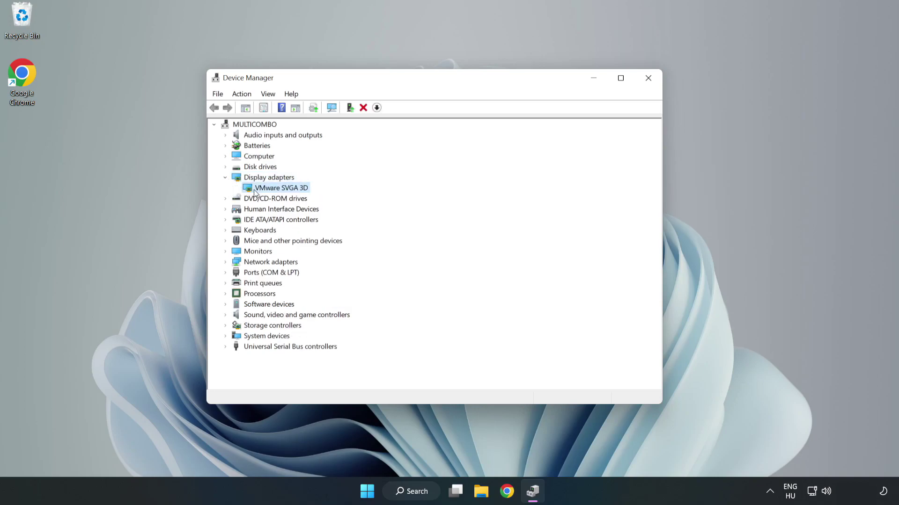
right_click(279, 191)
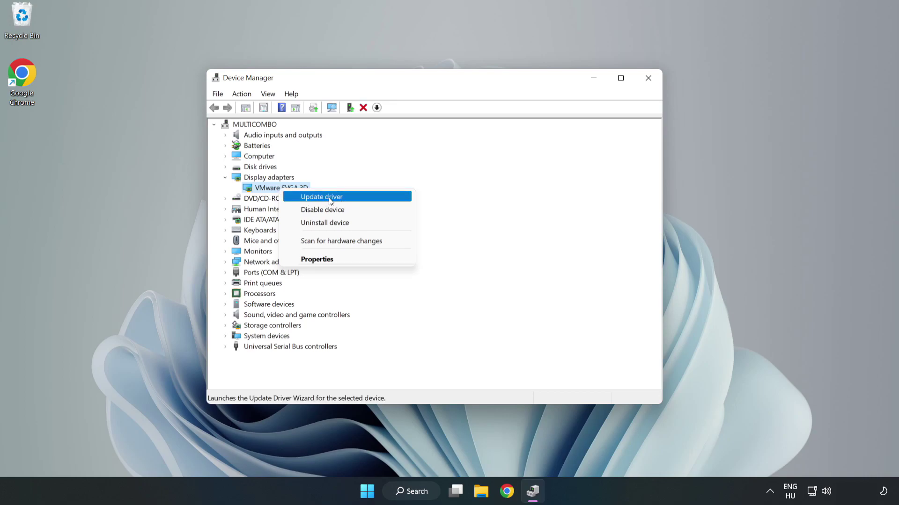
Automatically search for a newer VMware SVGA 3D driver, then close the wizard.
click(349, 202)
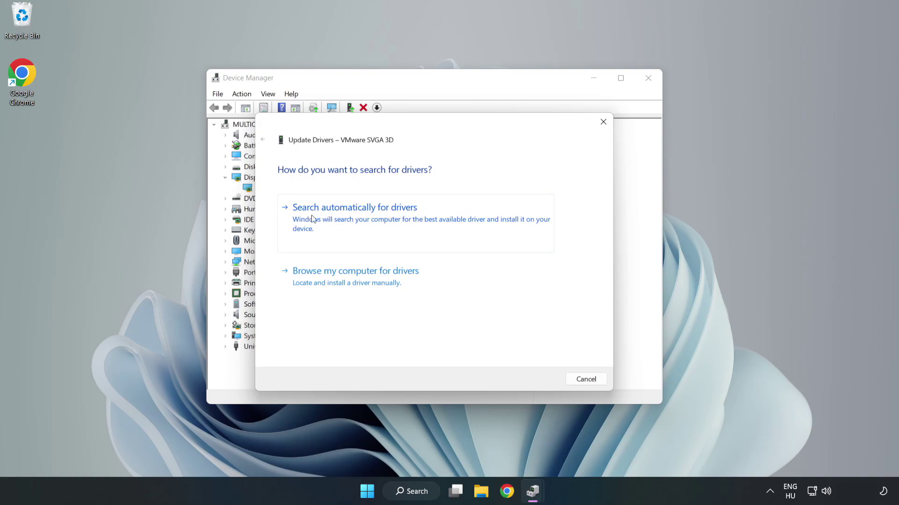
click(358, 219)
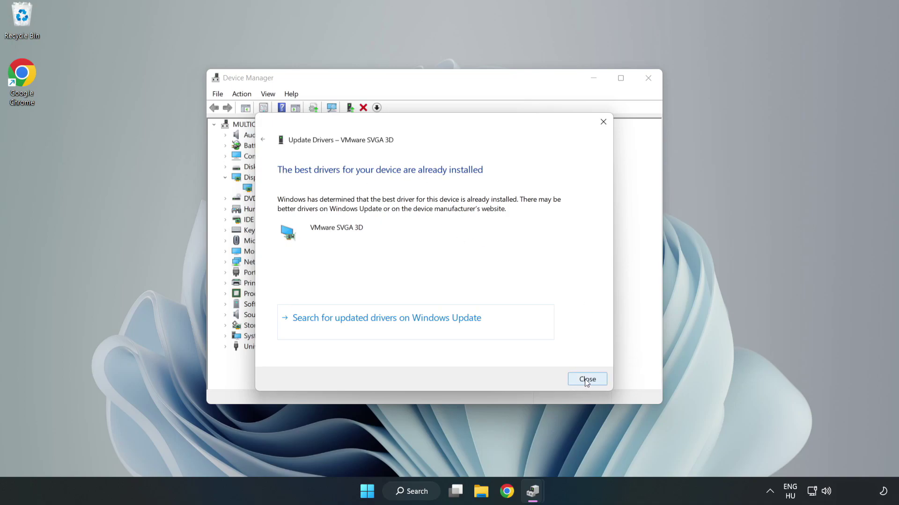
click(587, 379)
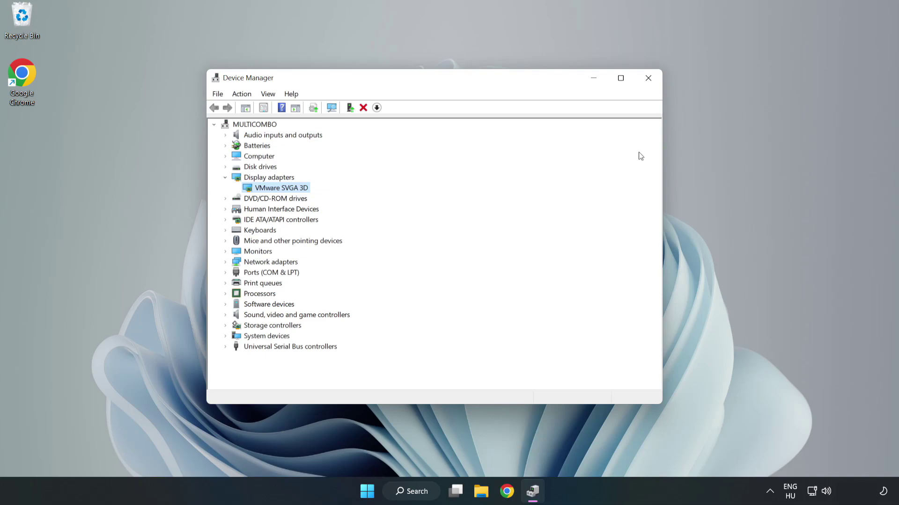
Close Device Manager and search Windows for 'updates'.
click(648, 78)
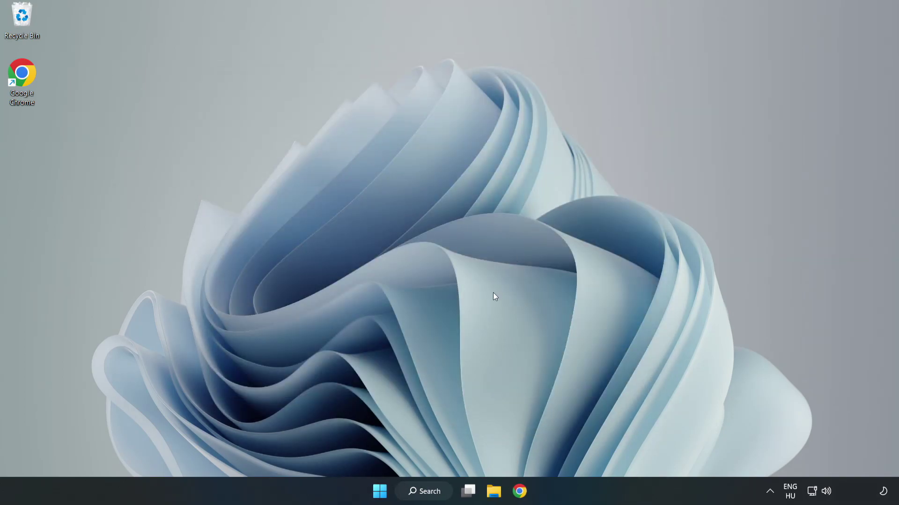
click(427, 493)
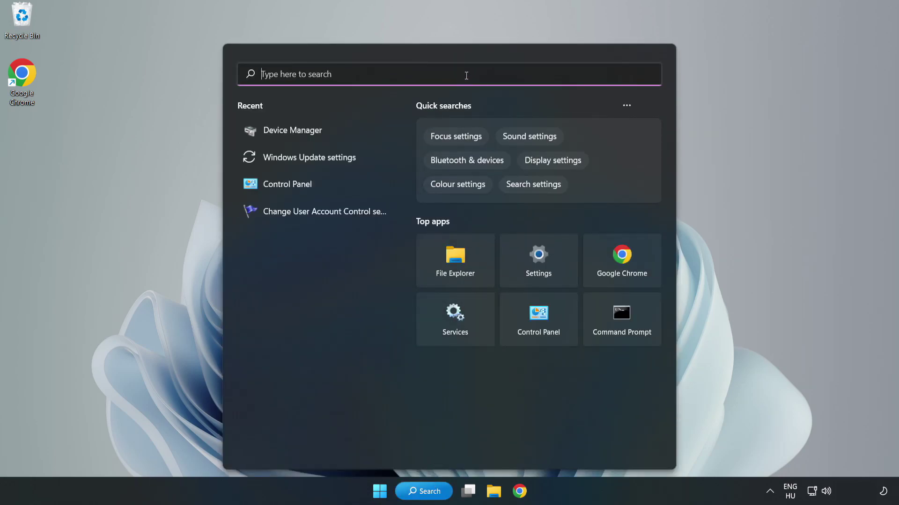
text(updat)
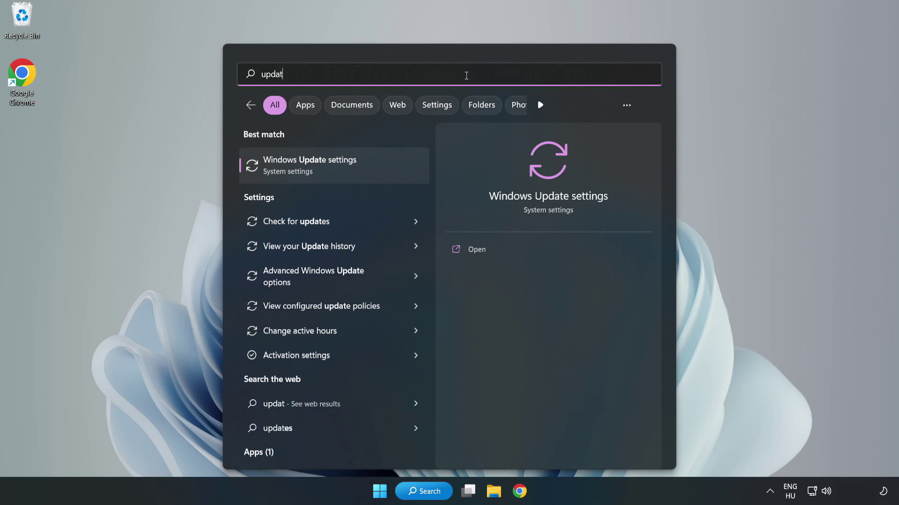
text(es)
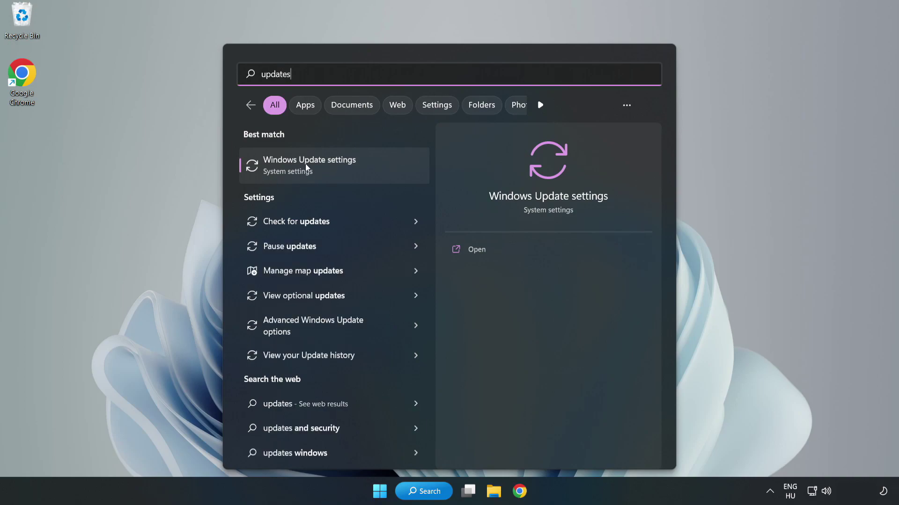
Open Windows Update settings maximized, check for updates, then close Settings.
click(319, 167)
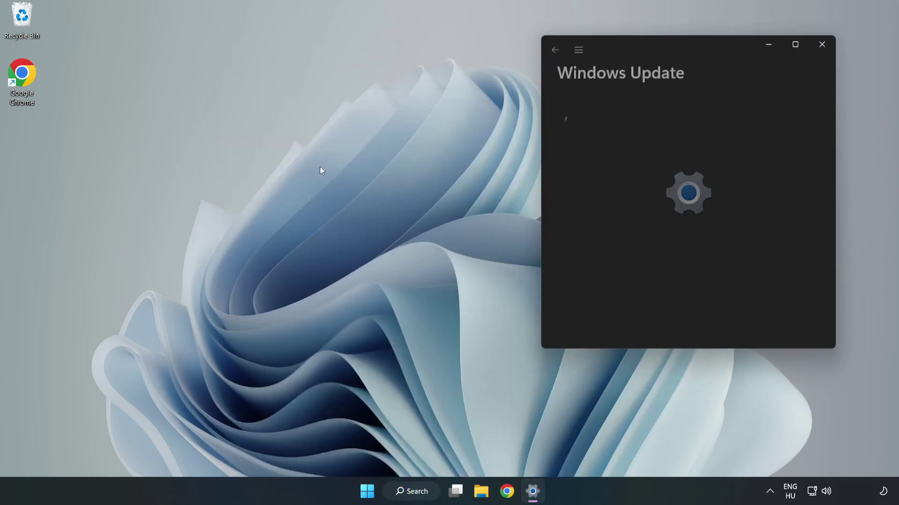
click(797, 42)
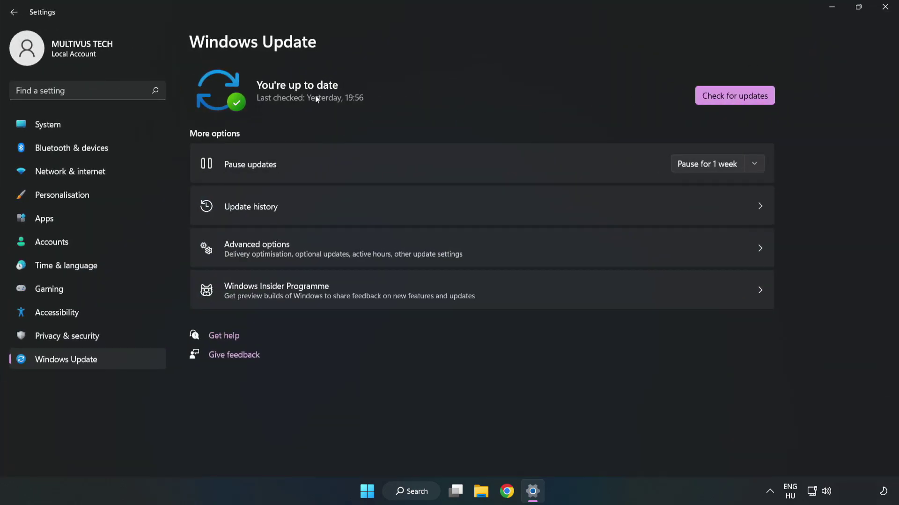
click(735, 98)
click(887, 13)
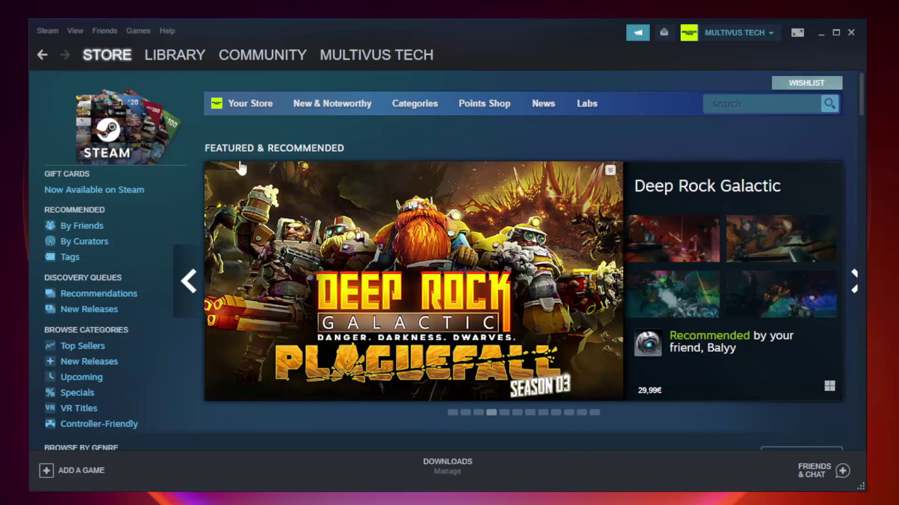
mouse_move(175, 55)
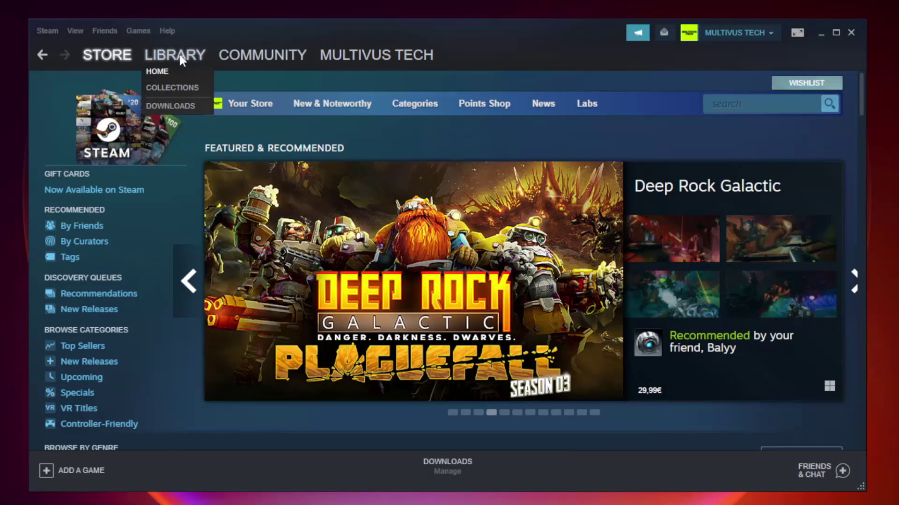
In the Steam Library, bring up the context menu for the non-working game Unturned.
click(182, 60)
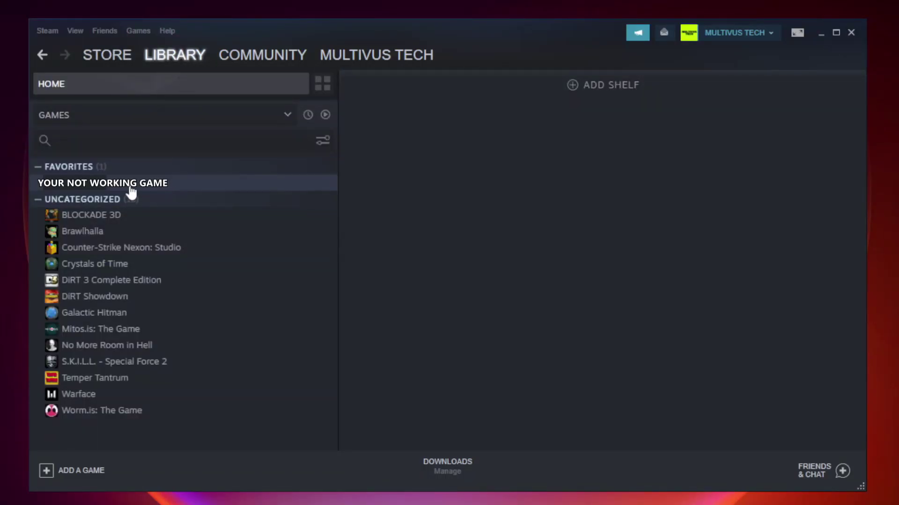
right_click(194, 188)
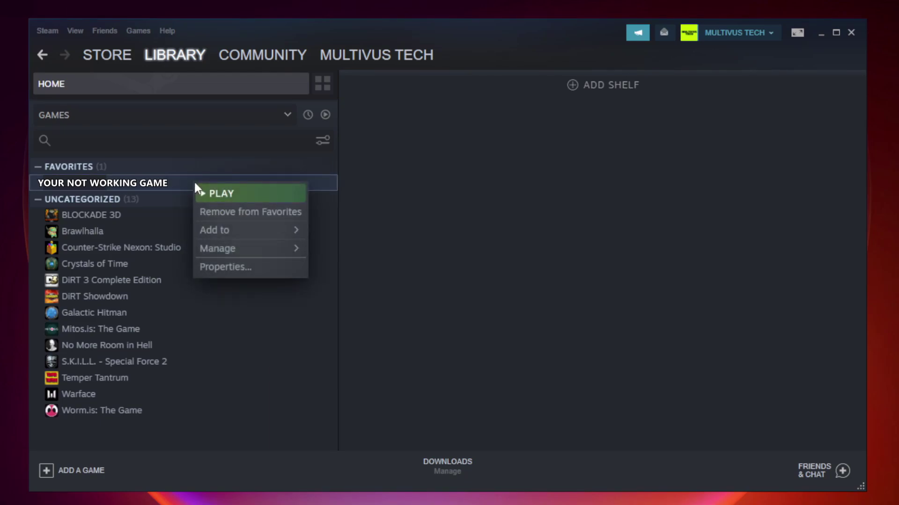
Verify the integrity of Unturned's local game files from its Properties.
click(248, 265)
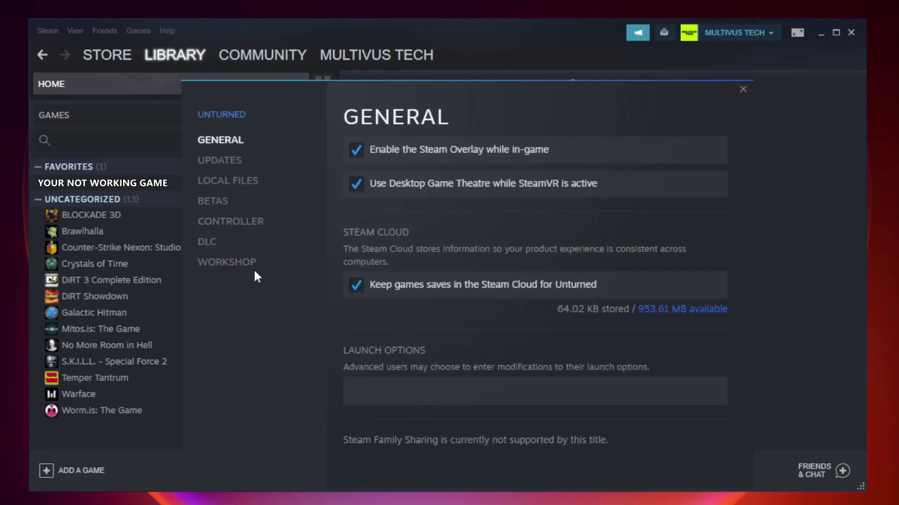
click(239, 187)
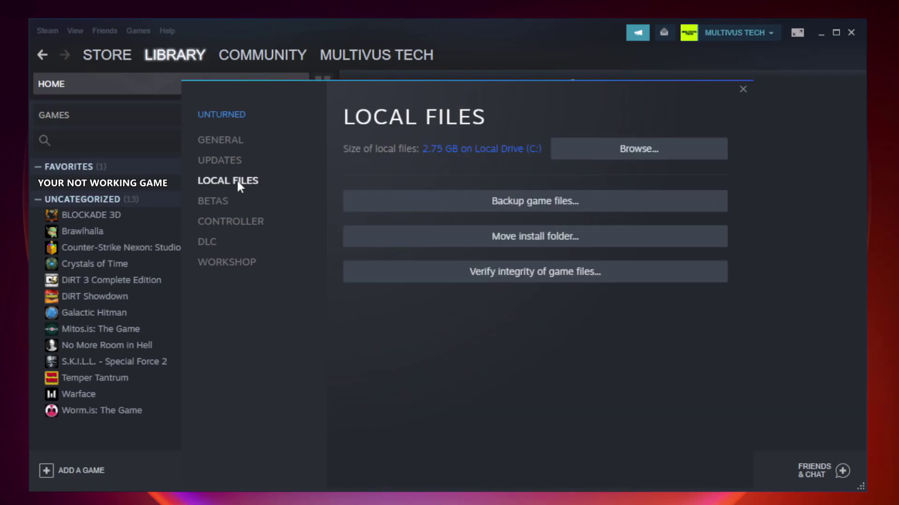
click(544, 280)
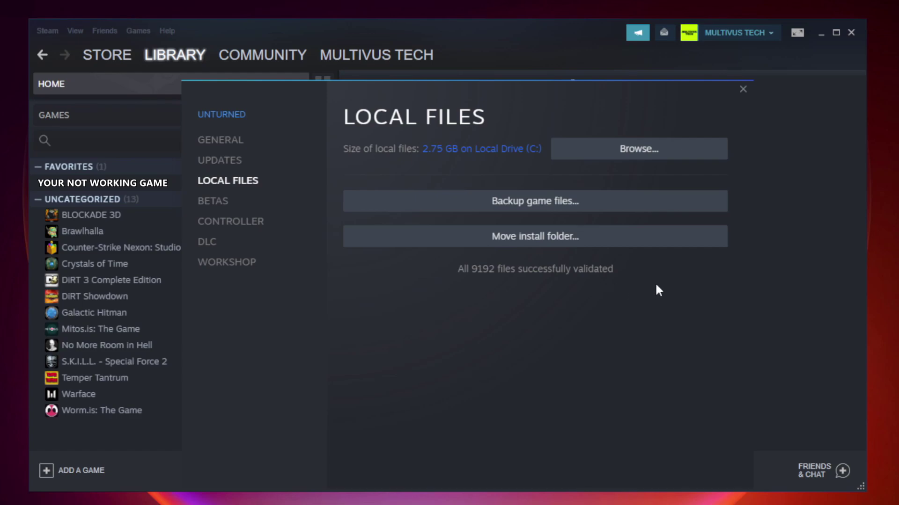
Browse to the game's install folder and bring up the game shortcut's menu.
click(643, 162)
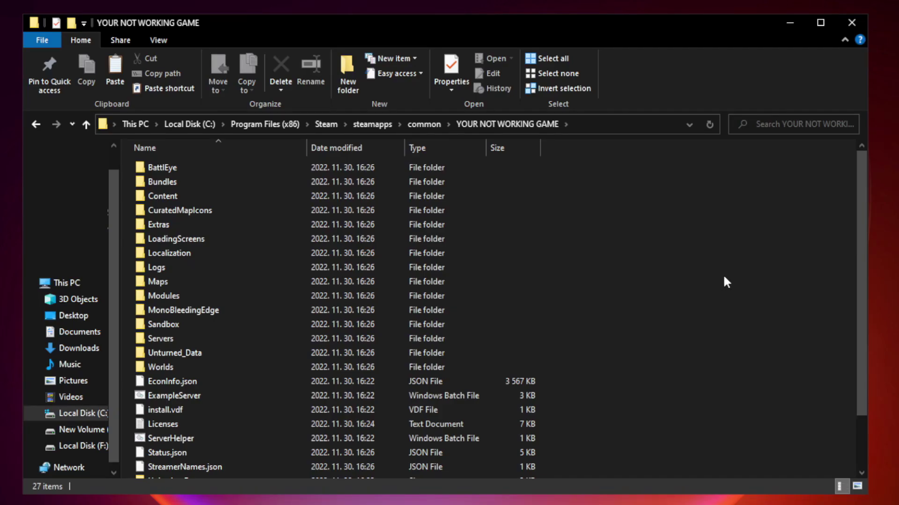
drag(862, 245, 863, 301)
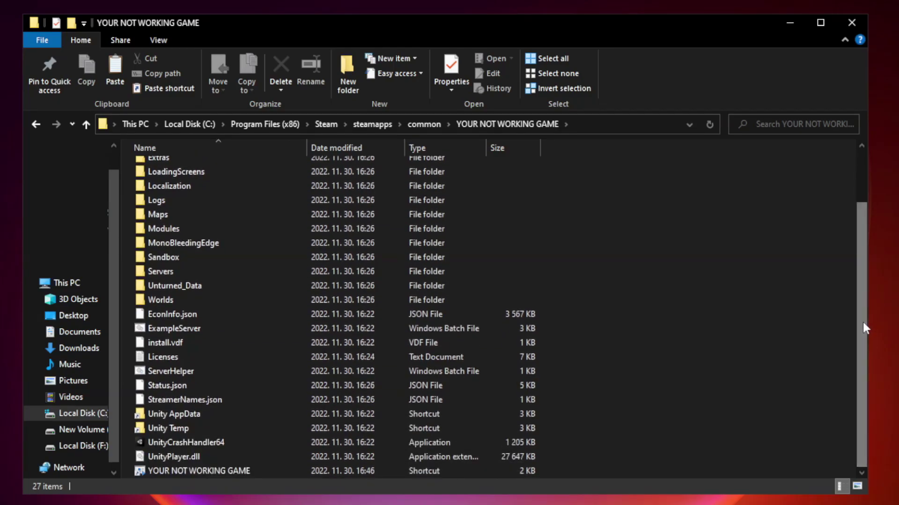
click(357, 470)
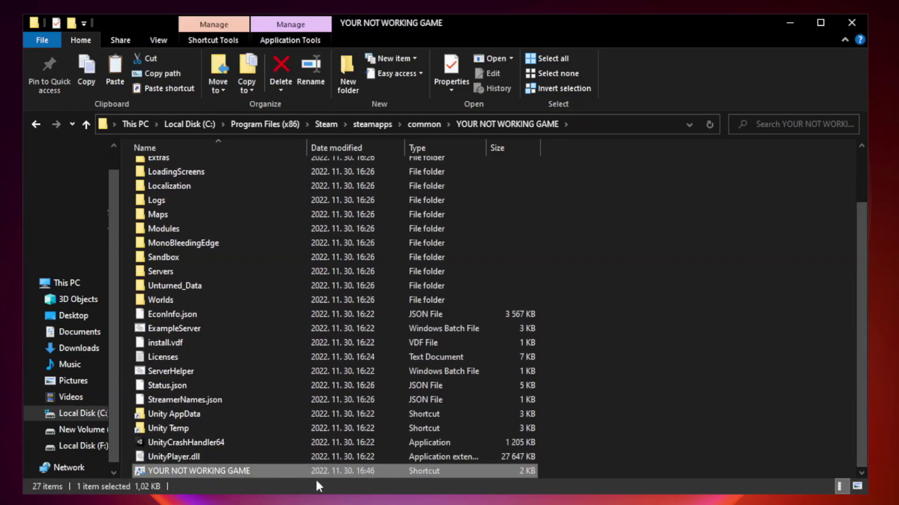
right_click(304, 468)
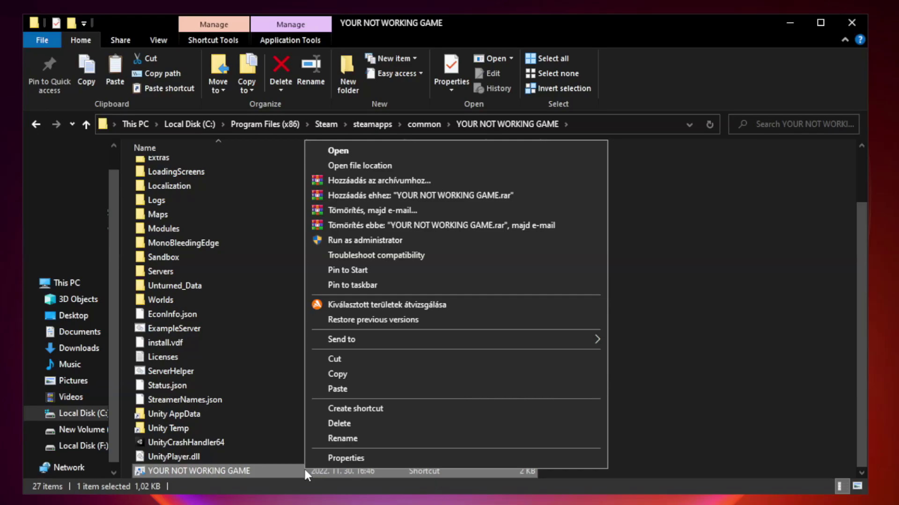
Set the game shortcut to Windows 8 compatibility, fullscreen optimizations off, run as administrator.
click(452, 460)
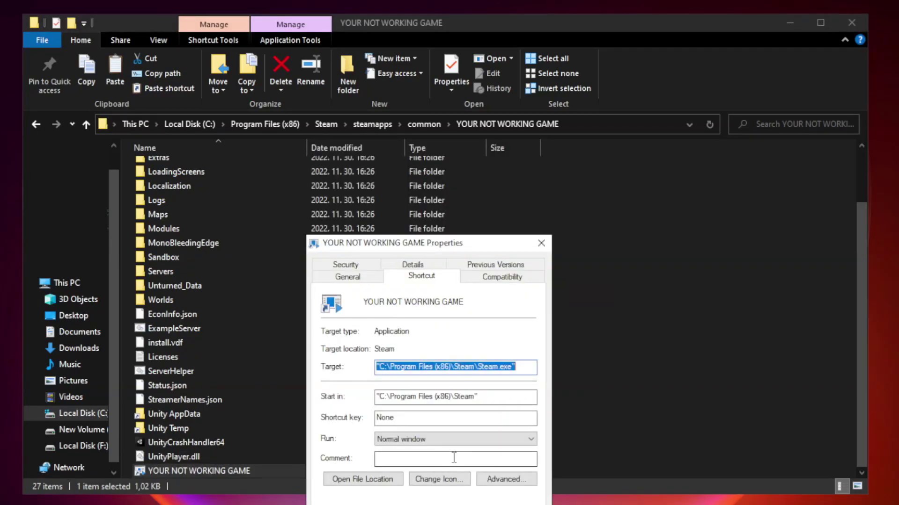
mouse_move(445, 247)
mouse_down()
mouse_move(463, 120)
mouse_move(445, 101)
mouse_up()
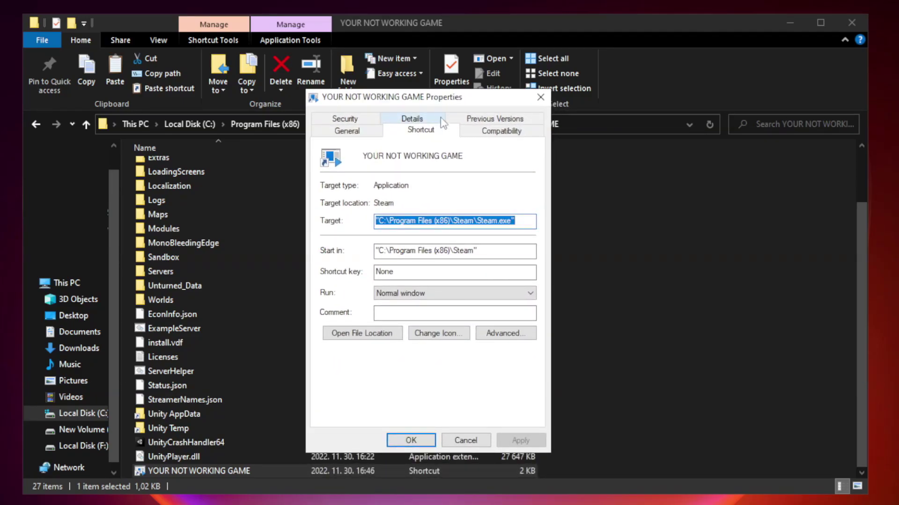
click(500, 138)
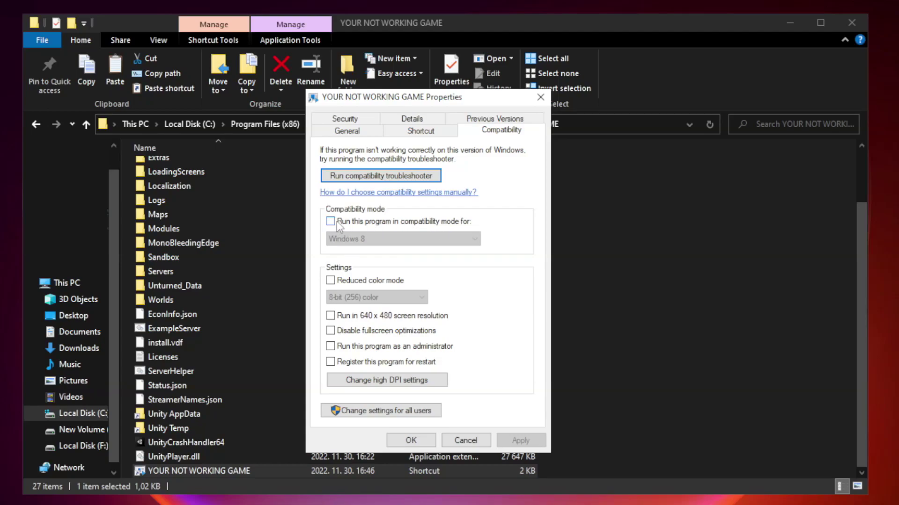
click(356, 223)
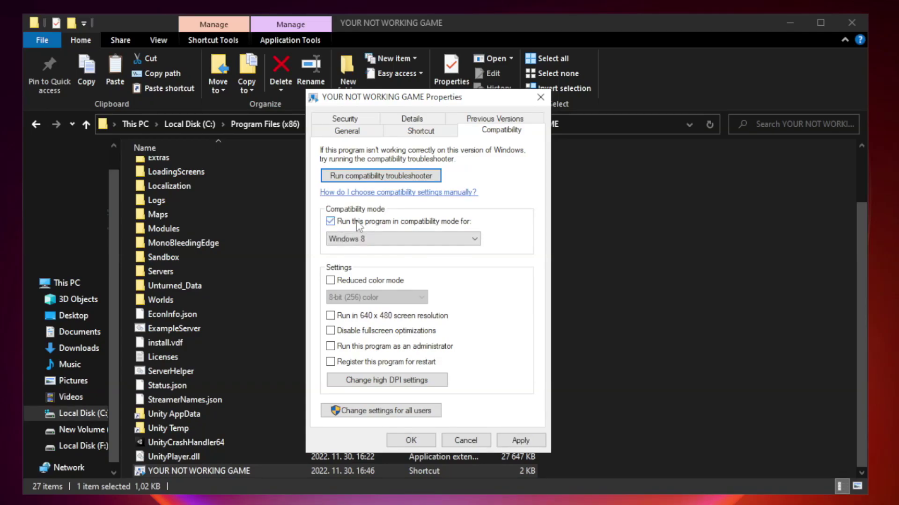
click(406, 238)
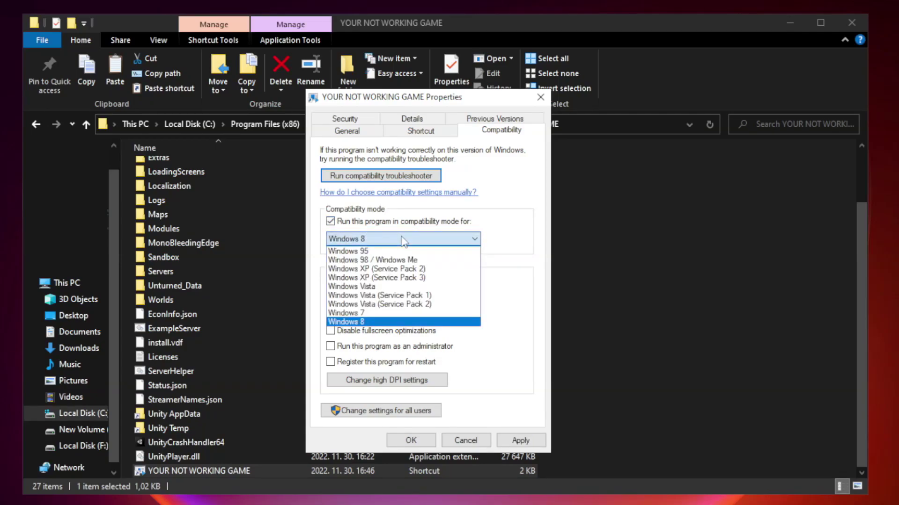
click(380, 322)
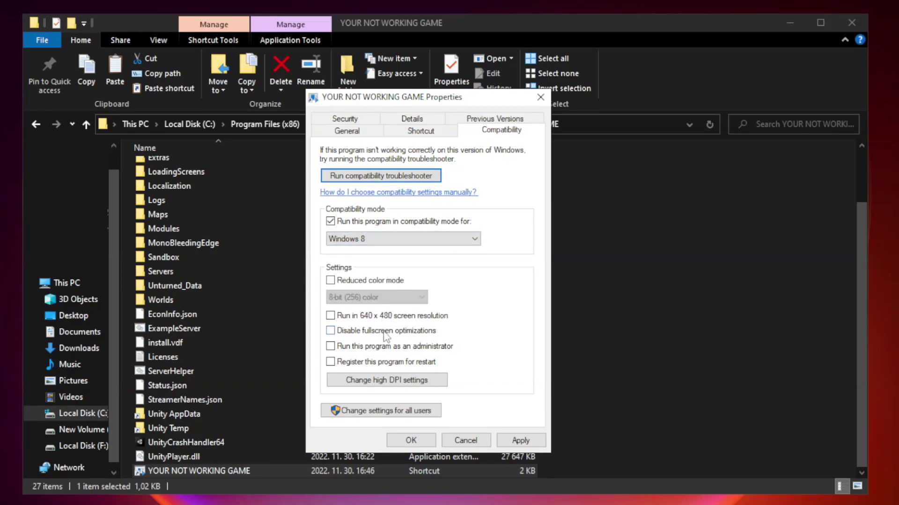
click(351, 331)
click(353, 352)
click(520, 439)
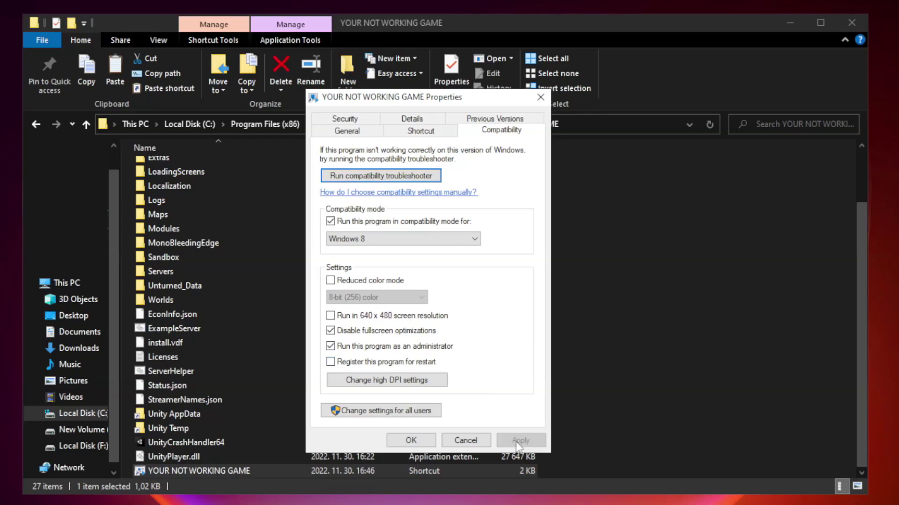
click(410, 441)
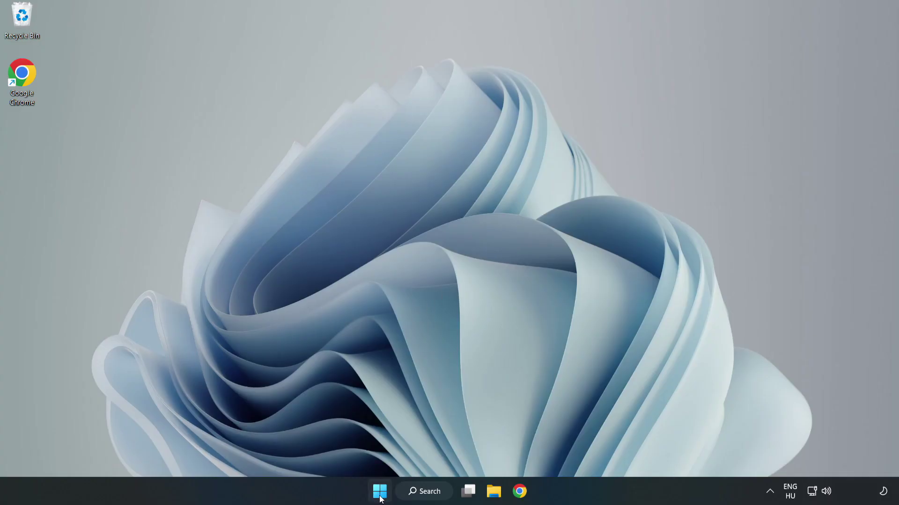
Launch Task Manager from the Start button's right-click menu.
right_click(382, 496)
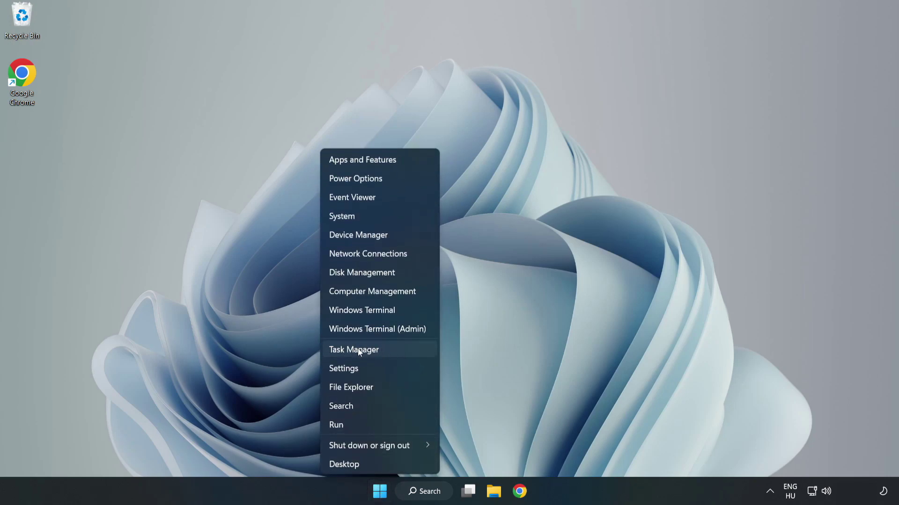
click(377, 351)
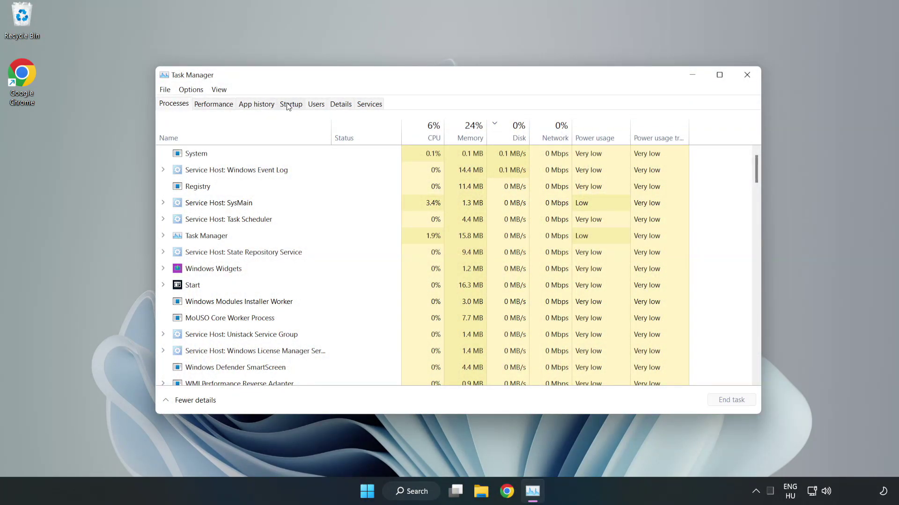
Disable Cortana, Microsoft Edge, Microsoft Teams and Phone Link as startup apps, then close Task Manager.
click(292, 106)
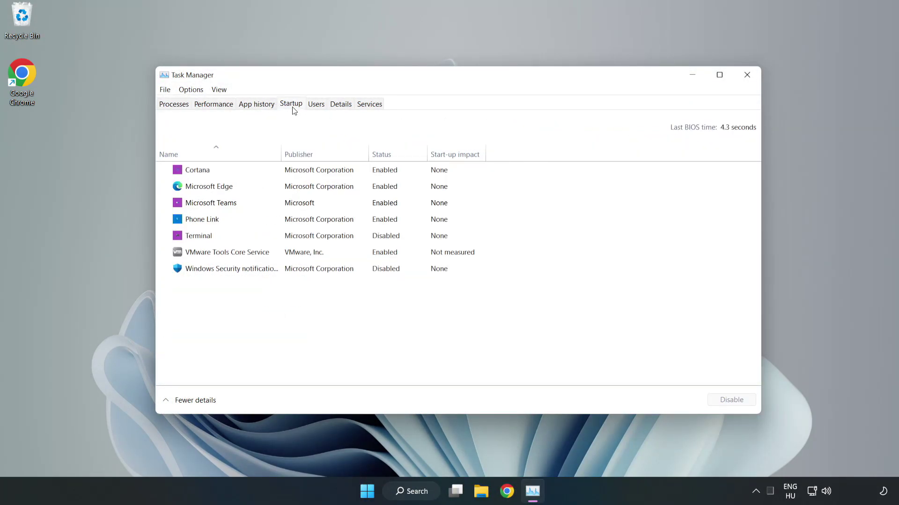
click(309, 174)
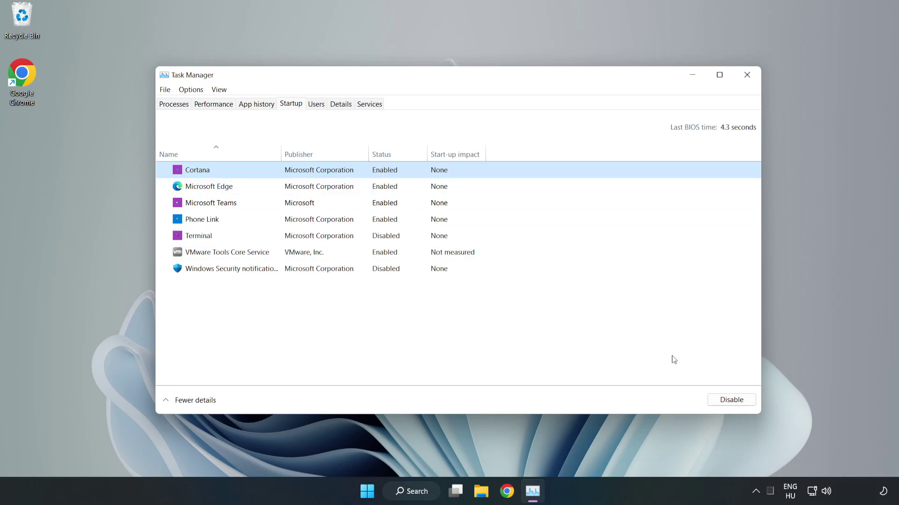
click(728, 400)
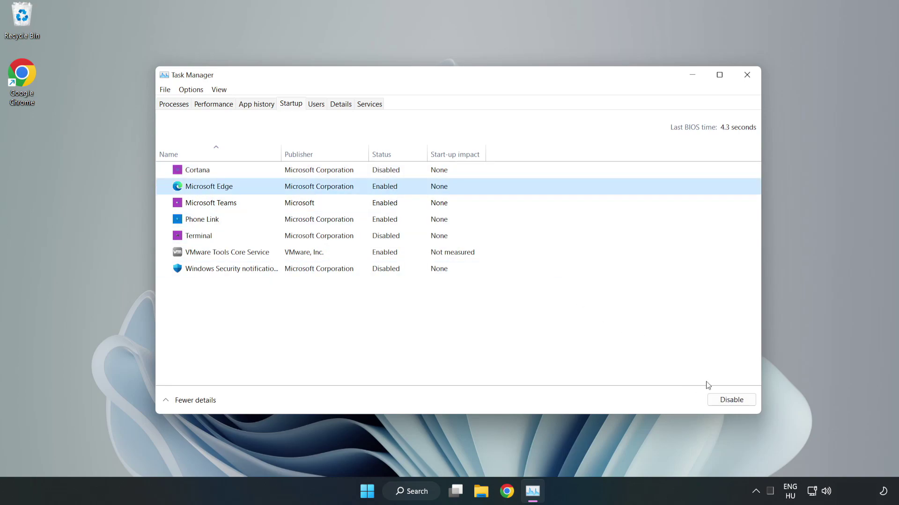
click(734, 399)
click(307, 206)
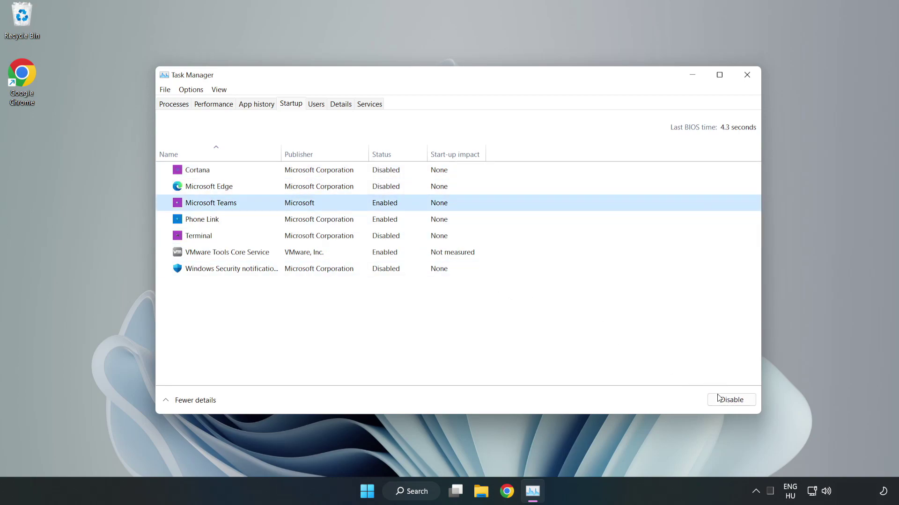
click(720, 398)
click(299, 220)
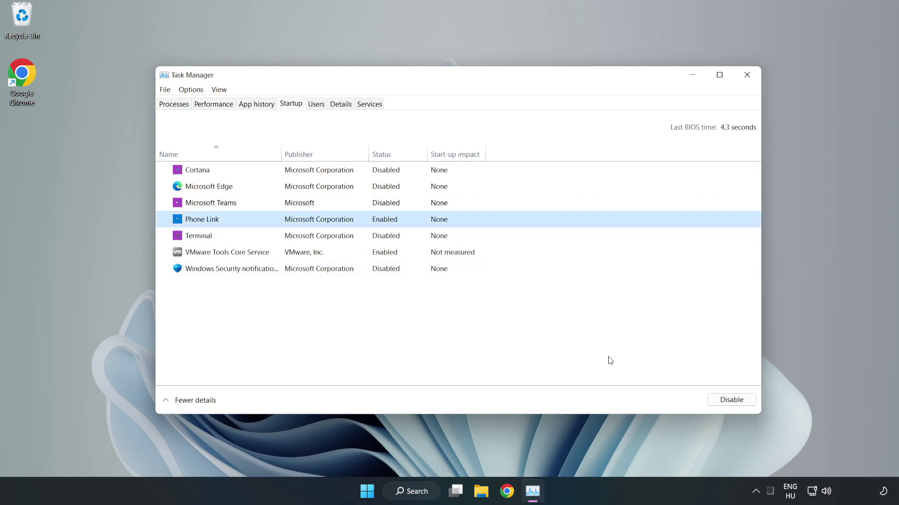
click(737, 401)
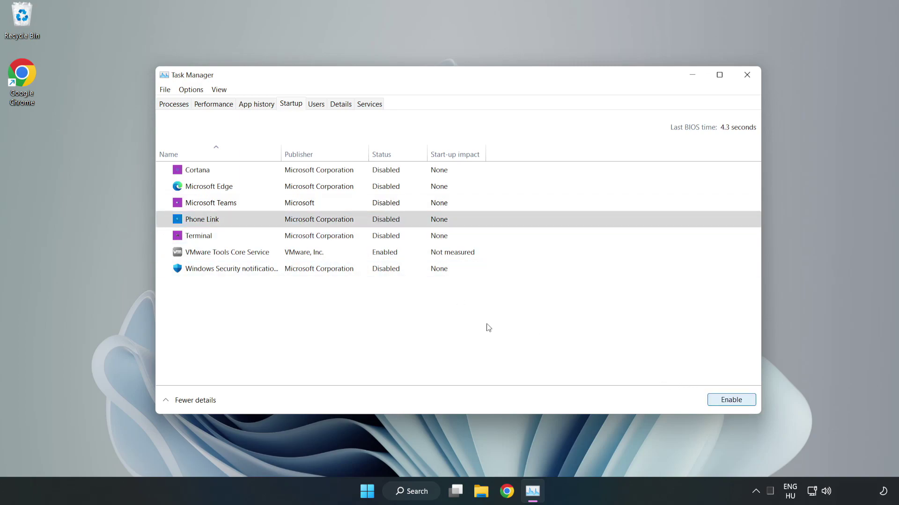
click(746, 76)
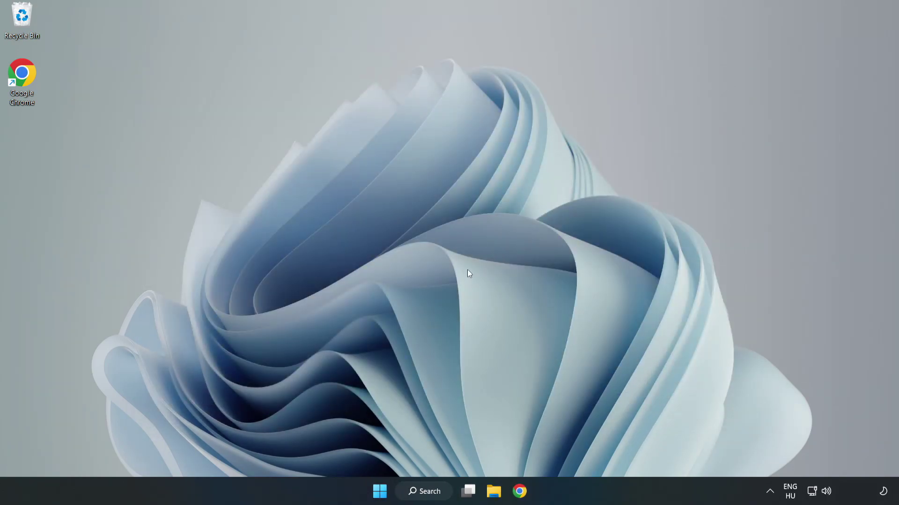
Back on Chrome's DirectX page, download the End-User Runtime Web Installer, dxwebsetup.exe.
click(519, 496)
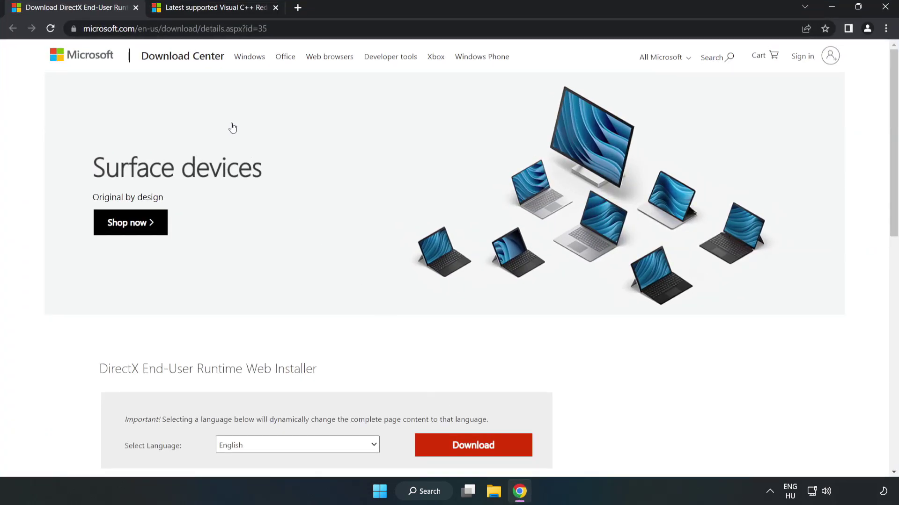
click(262, 29)
drag(266, 28, 155, 29)
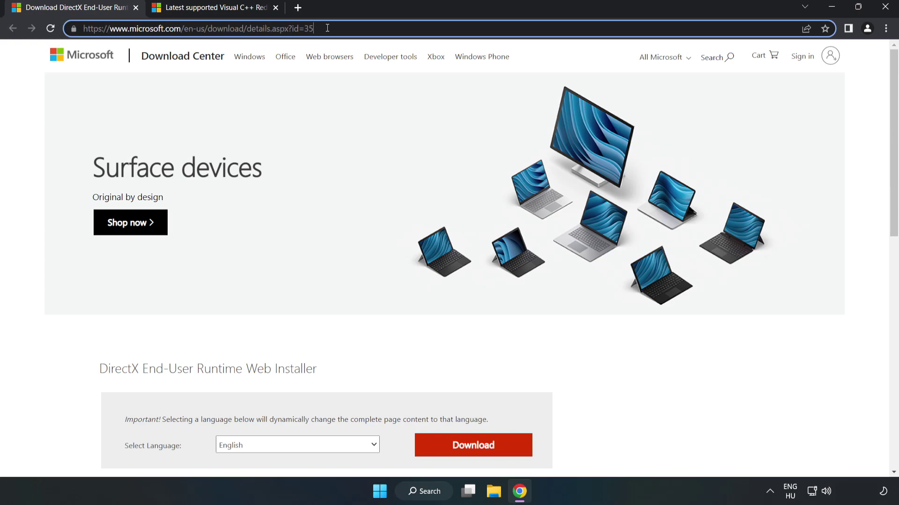
click(36, 107)
scroll(507, 309, down, 3)
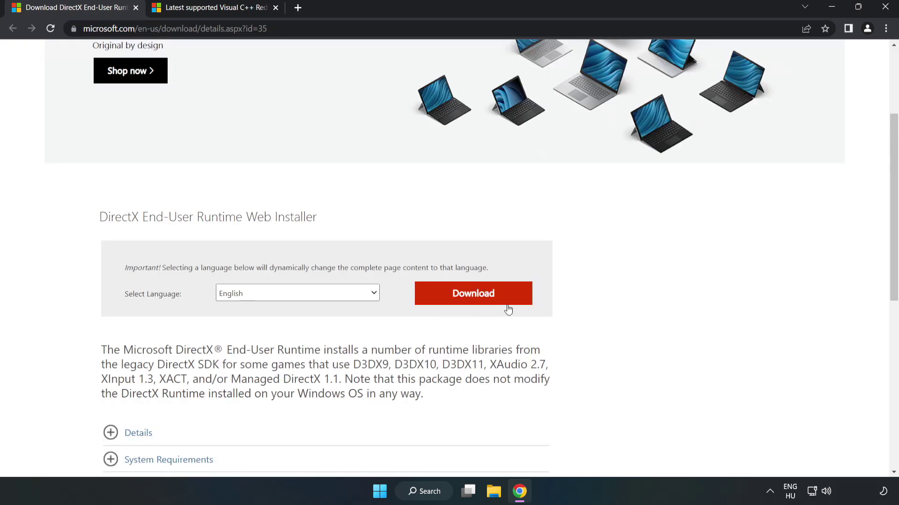
click(477, 302)
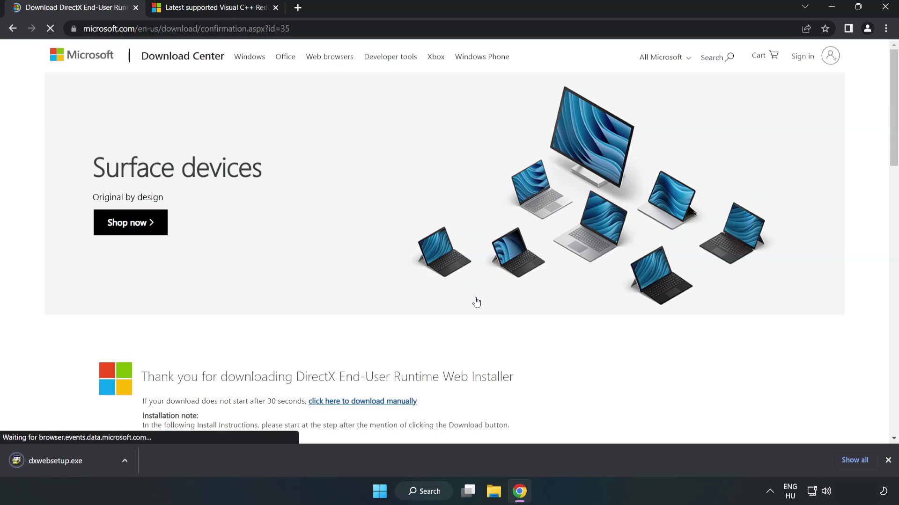
Run dxwebsetup.exe, accept the license, skip the Bing Bar and finish DirectX Setup.
click(65, 462)
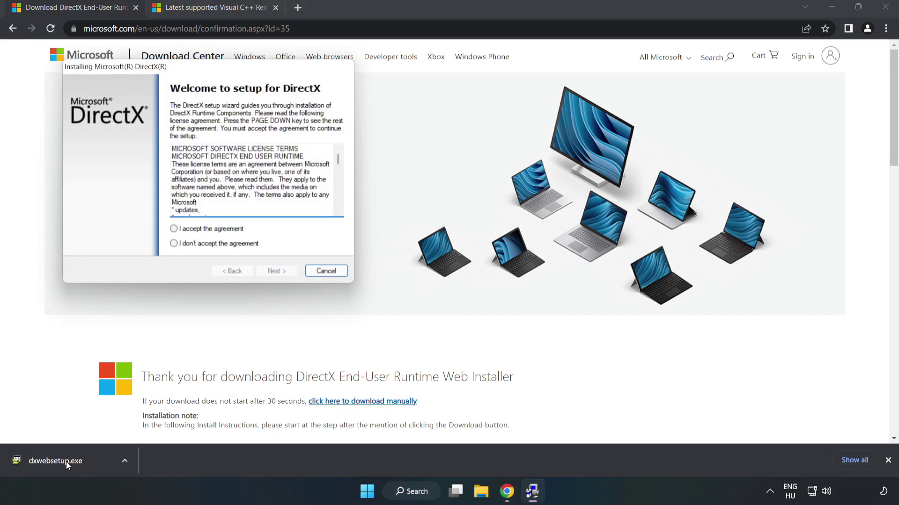
drag(203, 74, 438, 151)
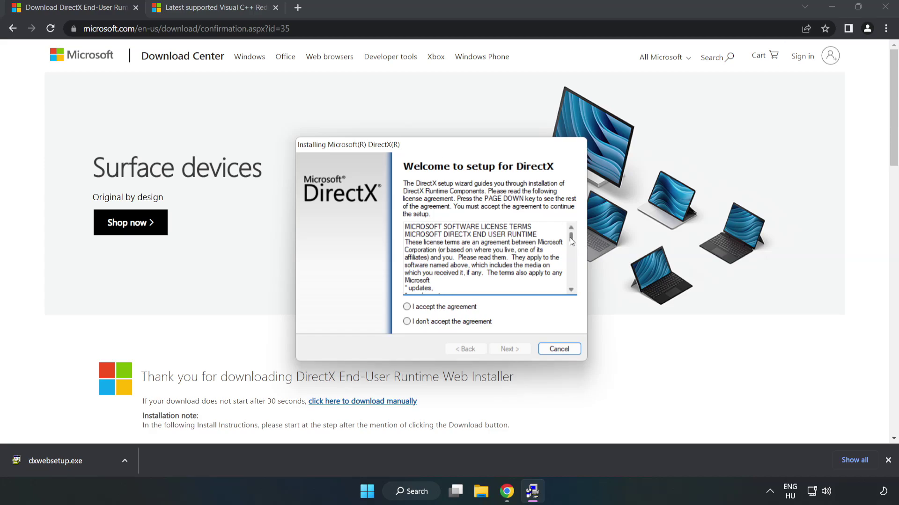
drag(571, 237, 564, 295)
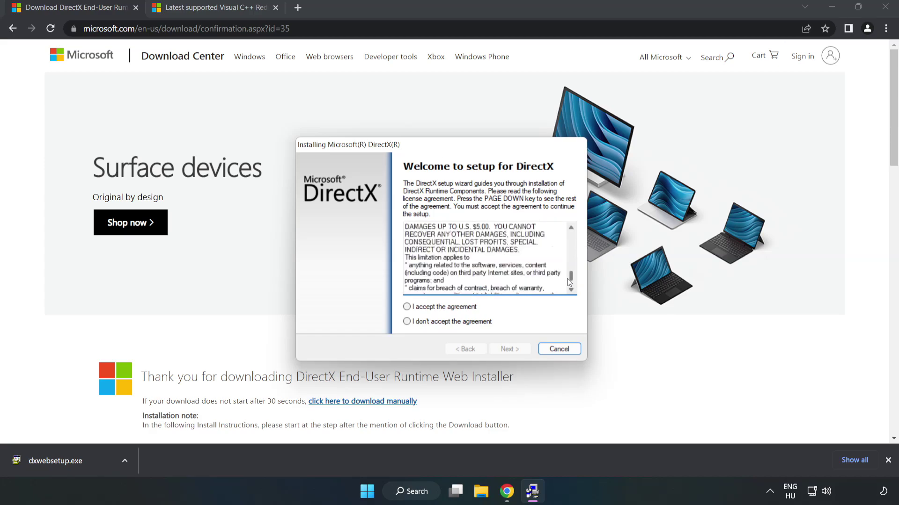
click(424, 309)
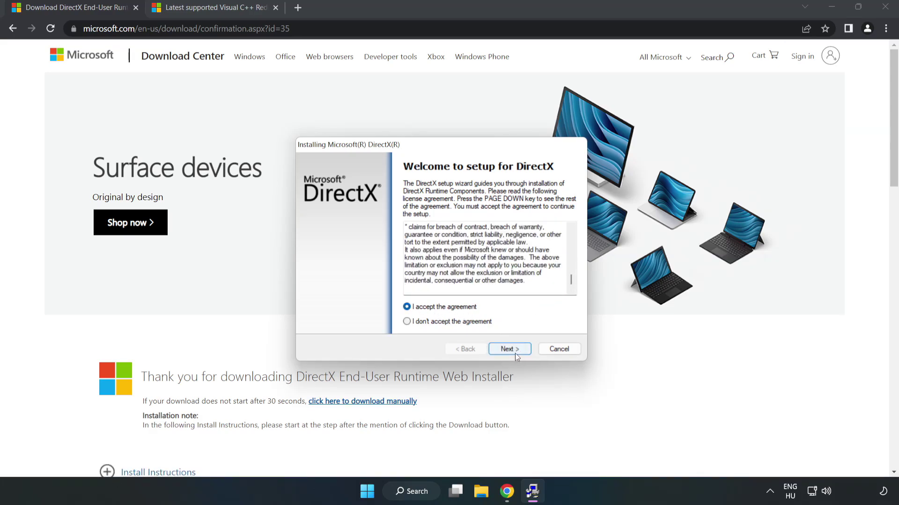
click(513, 352)
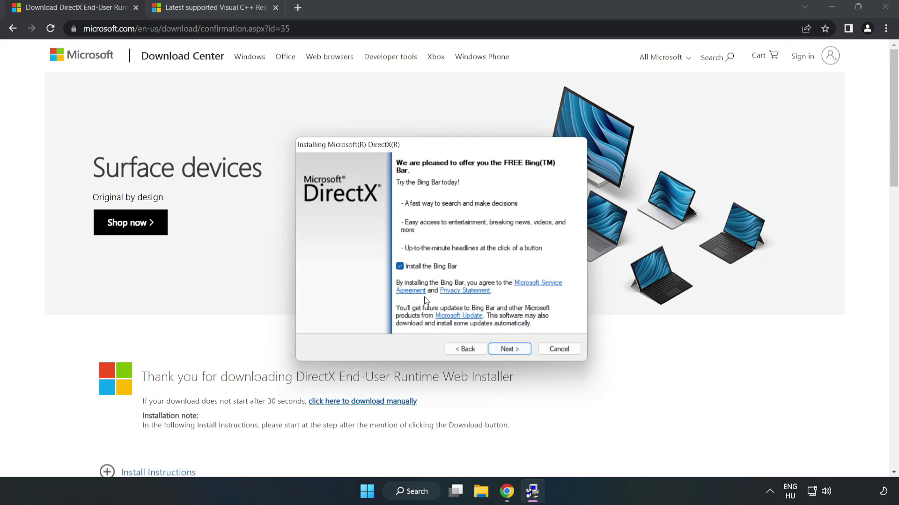
click(516, 351)
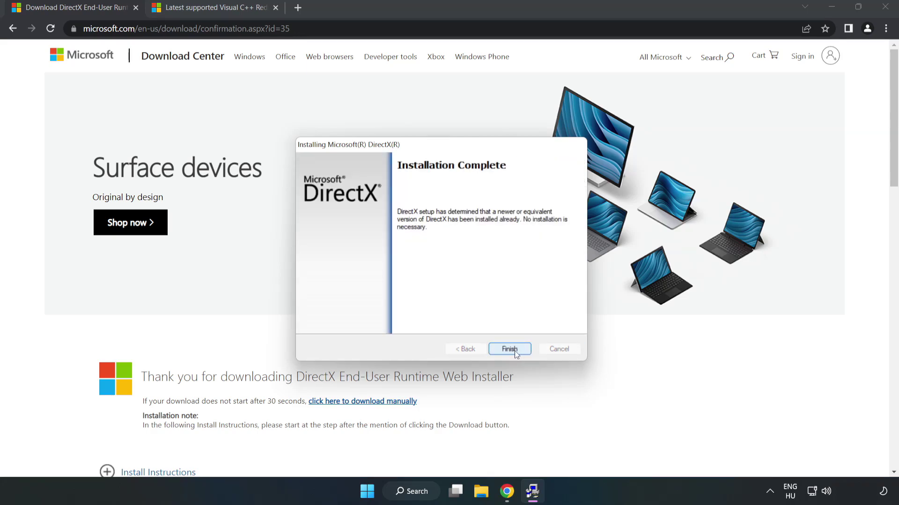
click(510, 349)
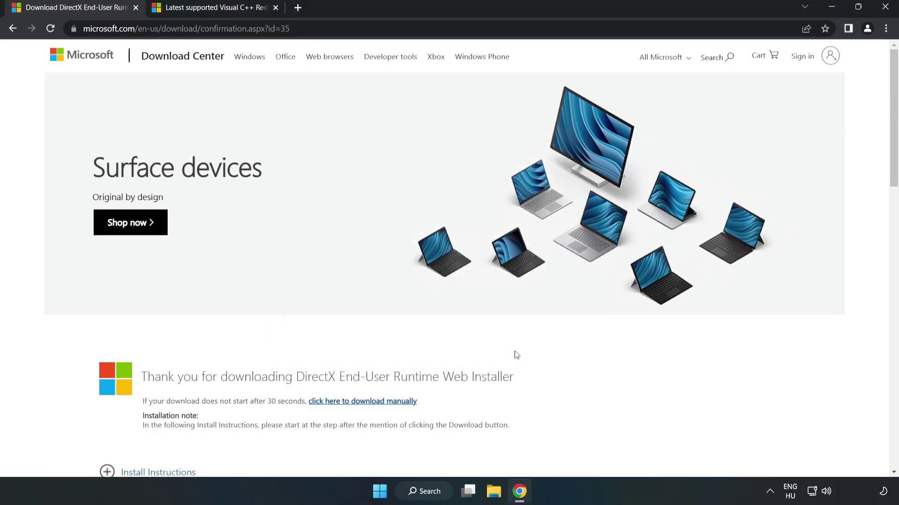
Close the DirectX tab and scroll to the Visual Studio 2015–2022 redistributable table.
click(135, 8)
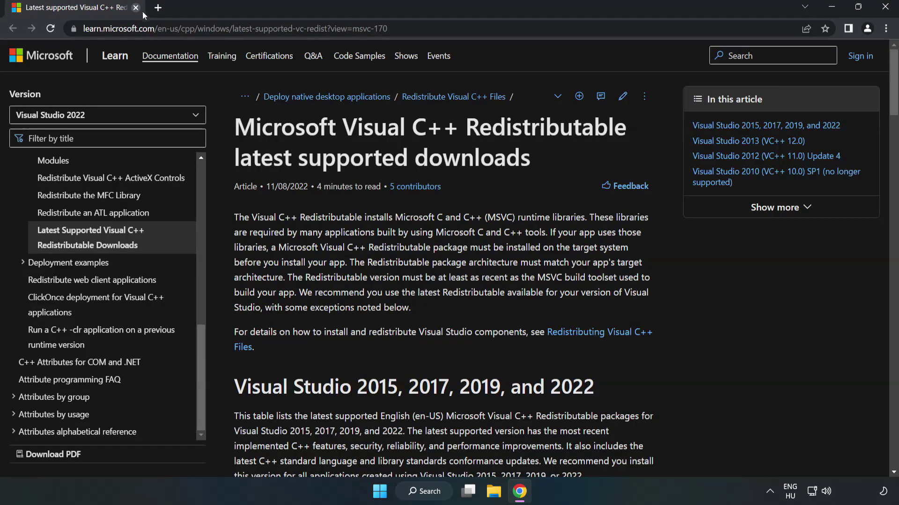
click(436, 28)
key(Right)
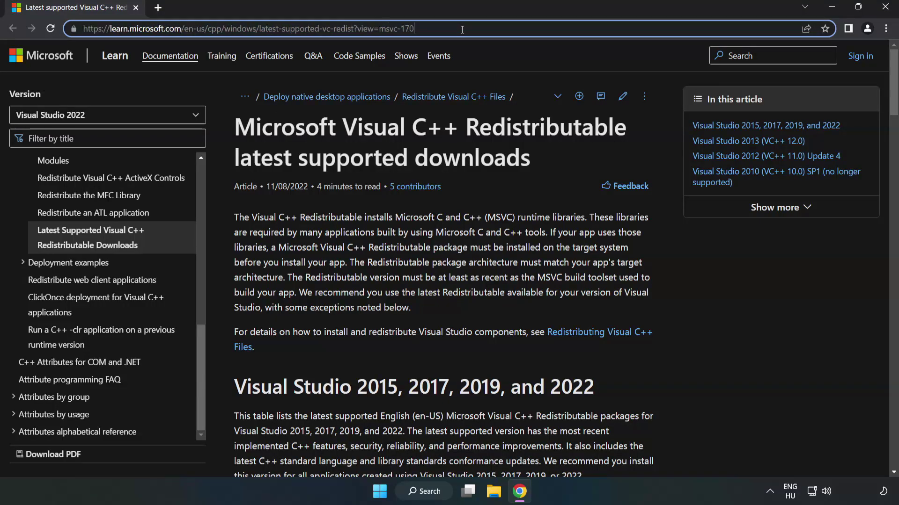
click(360, 168)
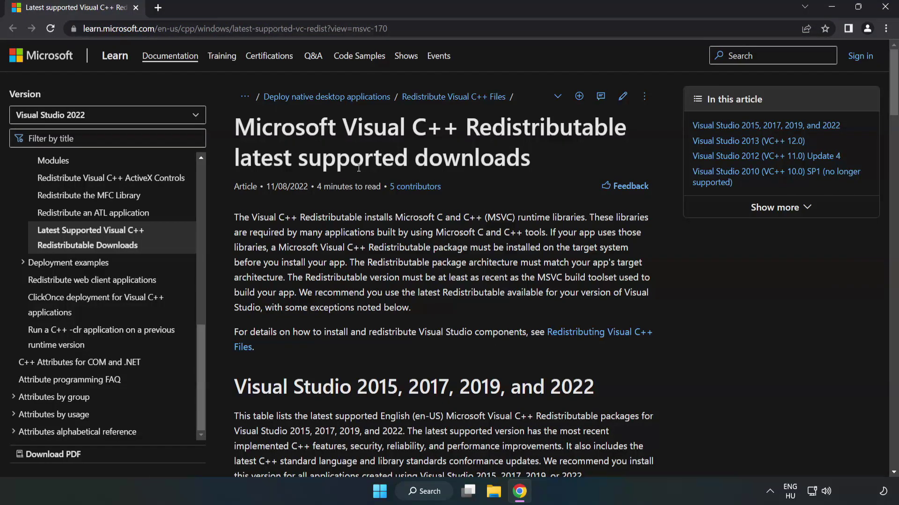
scroll(359, 170, down, 3)
scroll(359, 171, down, 2)
scroll(358, 174, down, 2)
scroll(359, 175, down, 1)
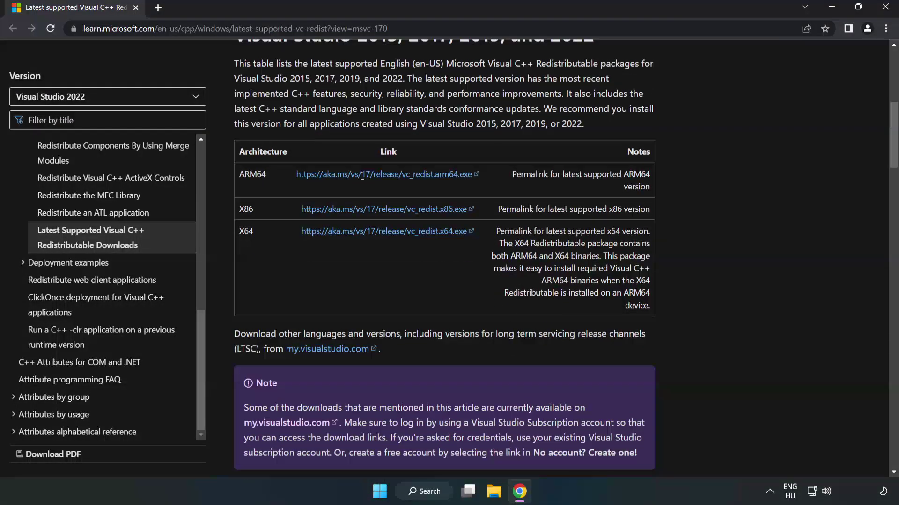
scroll(359, 182, up, 1)
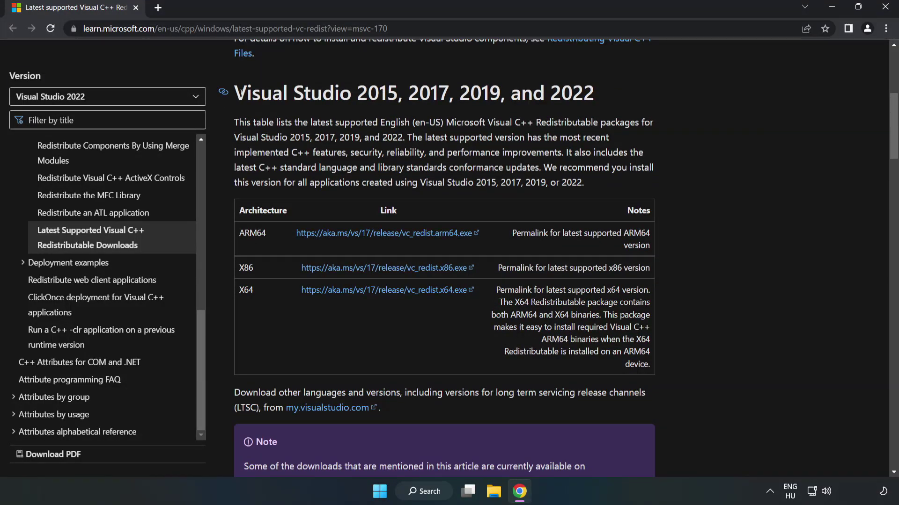
drag(228, 99, 593, 99)
click(515, 140)
Download the ARM64, x86 and x64 vc_redist installers.
click(362, 234)
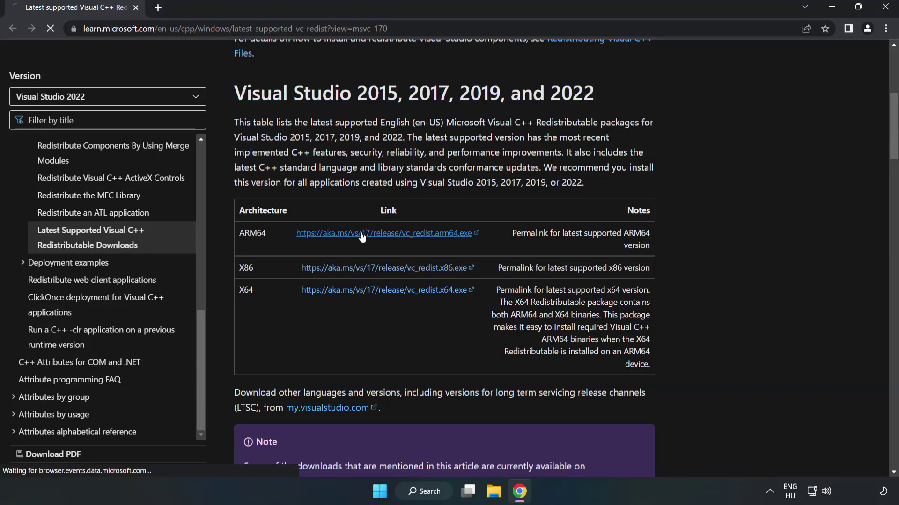
click(365, 274)
click(376, 290)
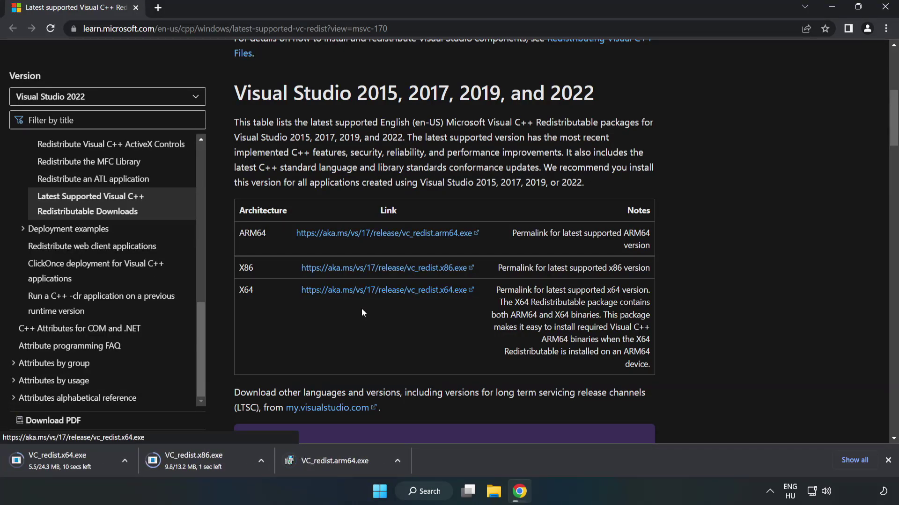
Try installing the ARM64 Visual C++ package, close the unsupported-processor failure, then launch VC_redist.x86.exe.
click(343, 461)
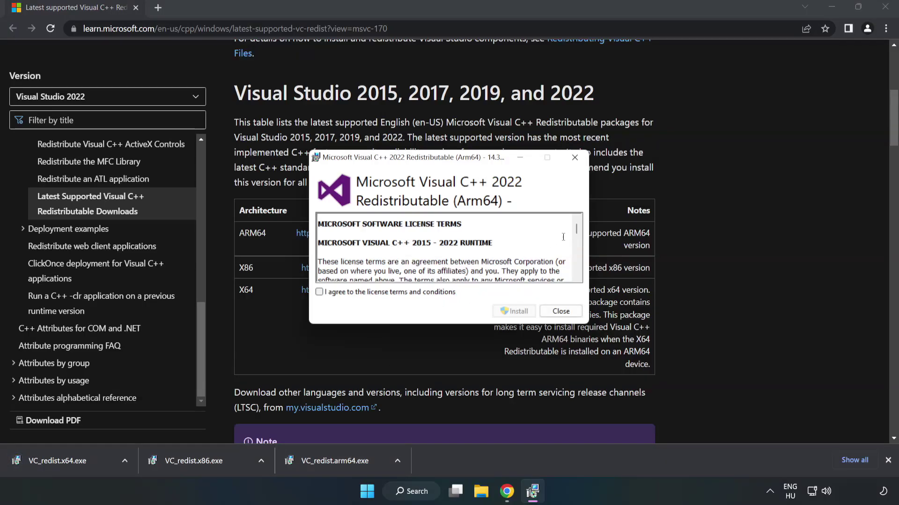
drag(576, 228, 577, 275)
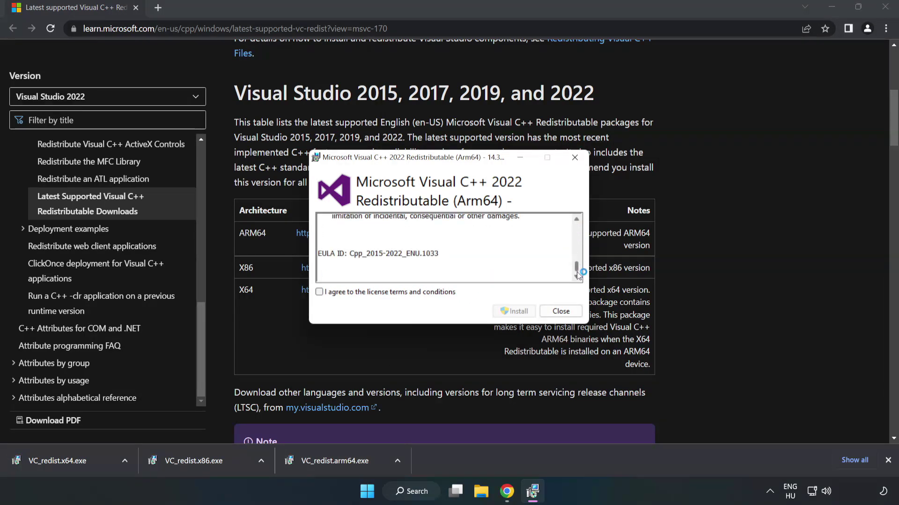
click(319, 293)
click(514, 312)
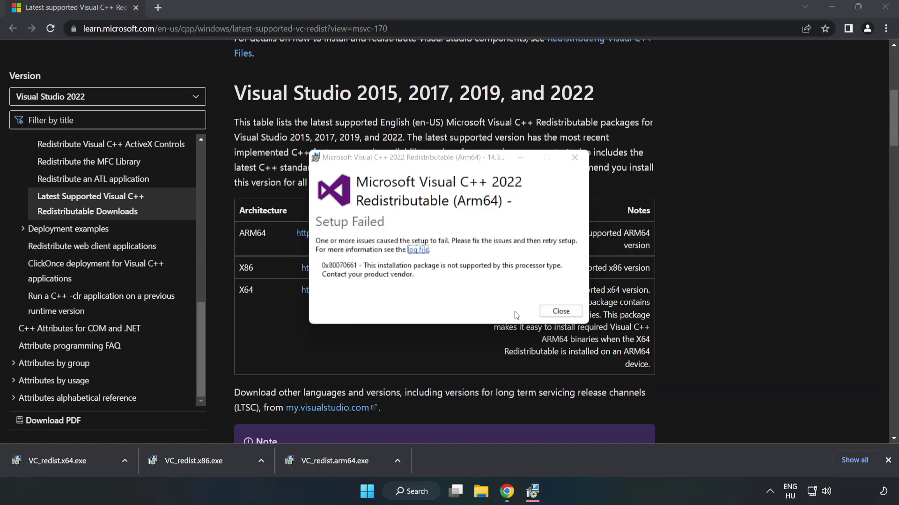
click(559, 312)
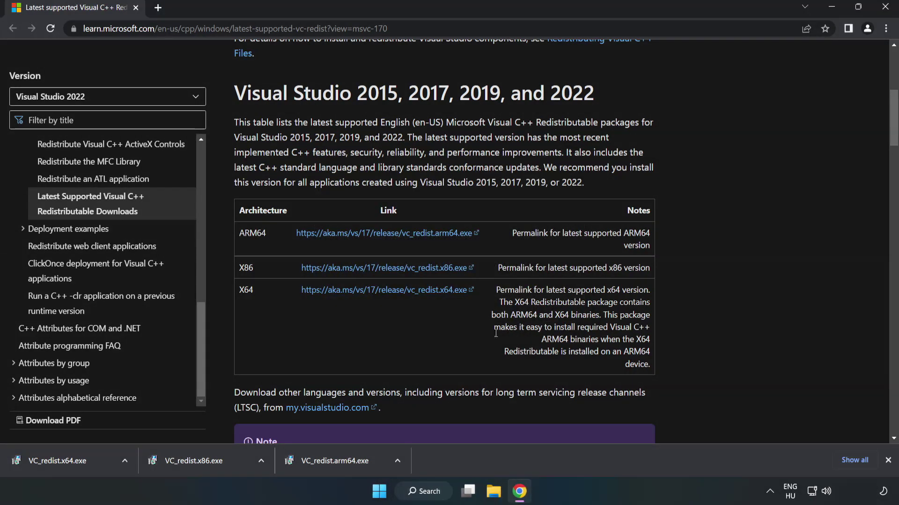
click(215, 461)
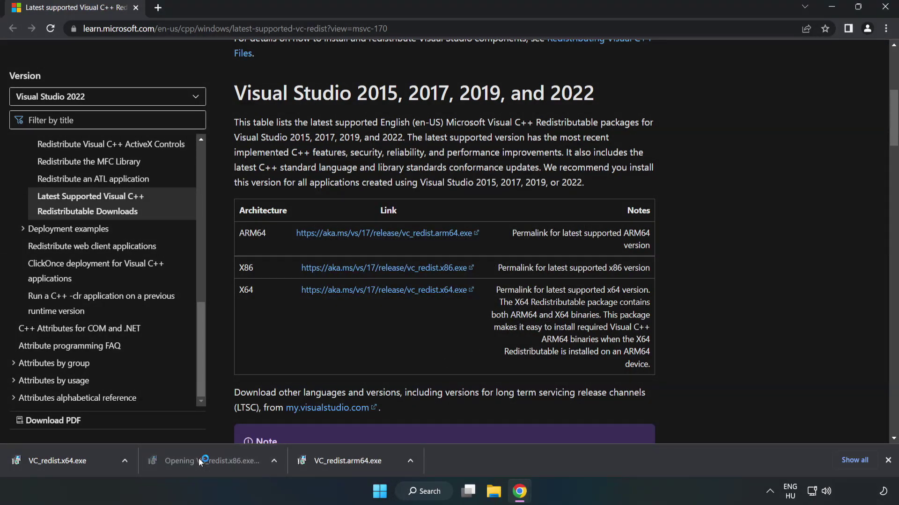
Accept the license, install x86 Visual C++ Redistributable 14.34.31931, and close setup.
drag(576, 230, 576, 279)
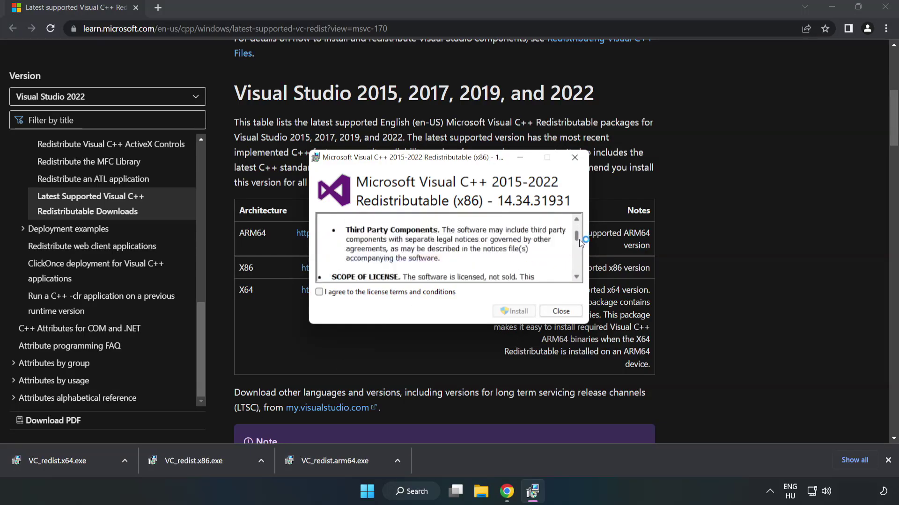
click(319, 292)
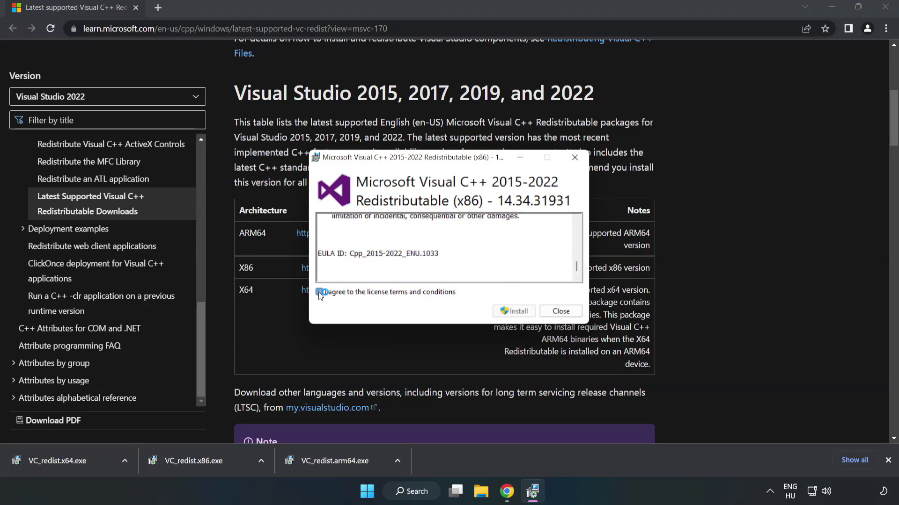
click(491, 312)
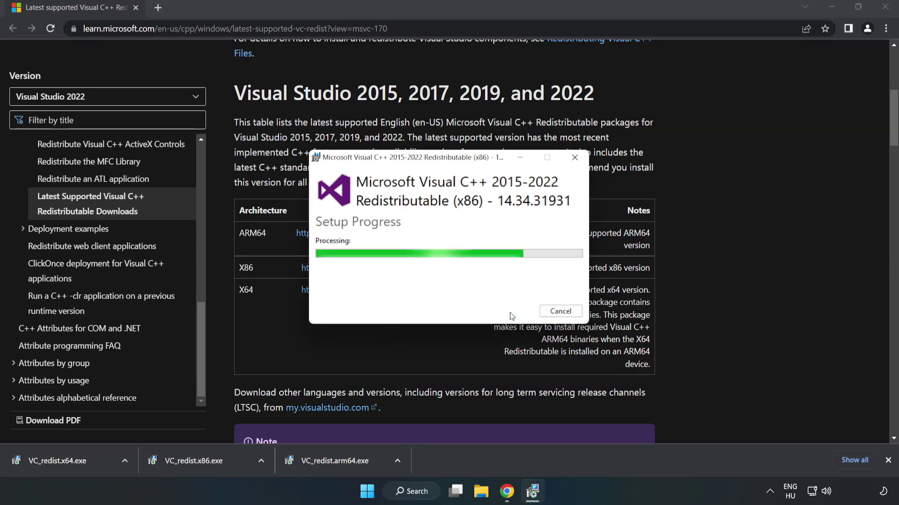
click(560, 311)
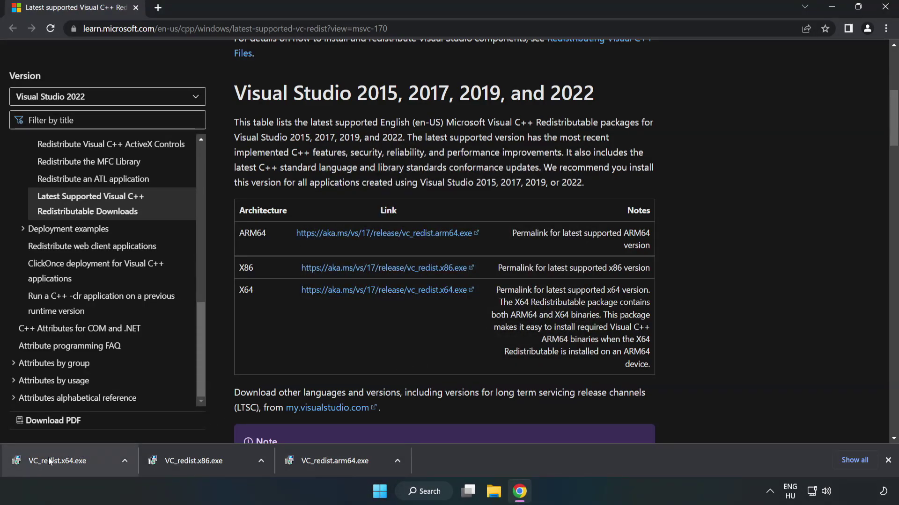
Run VC_redist.x64.exe, accept the license, install version 14.34.31931 and close setup.
click(49, 458)
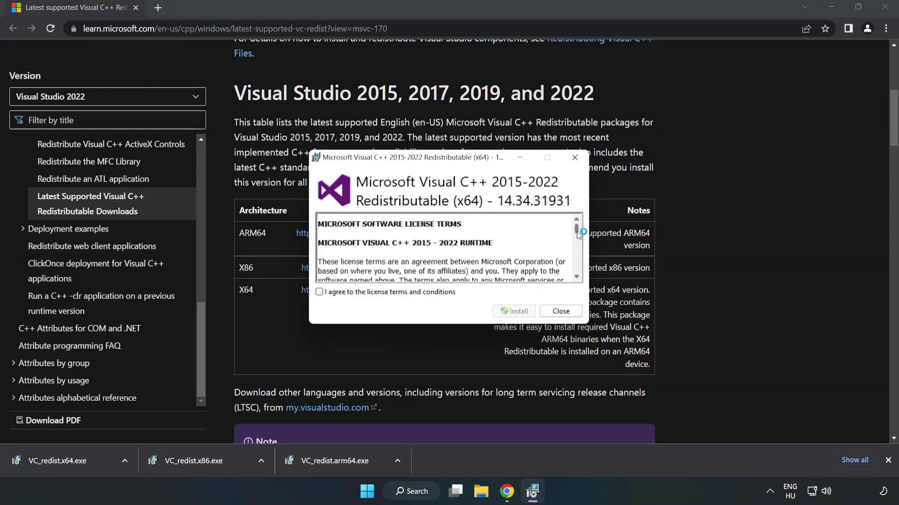
drag(577, 232, 578, 274)
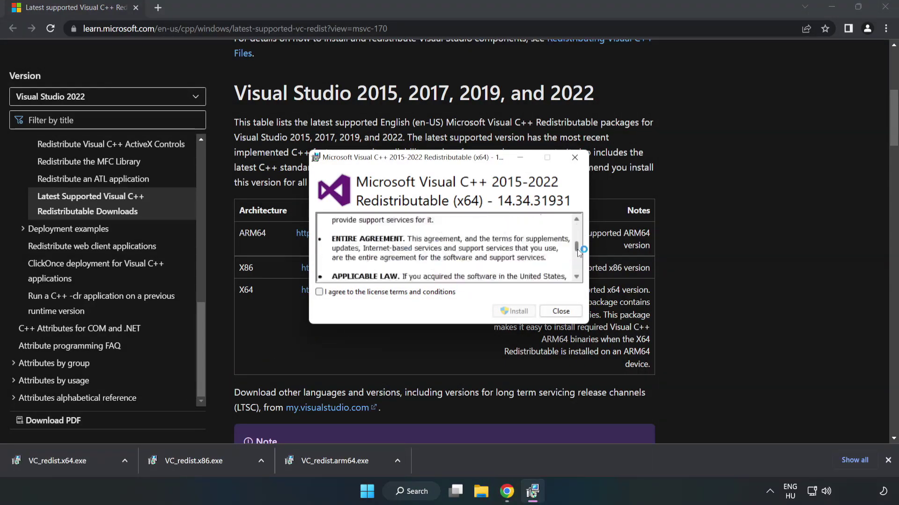
click(319, 292)
click(509, 309)
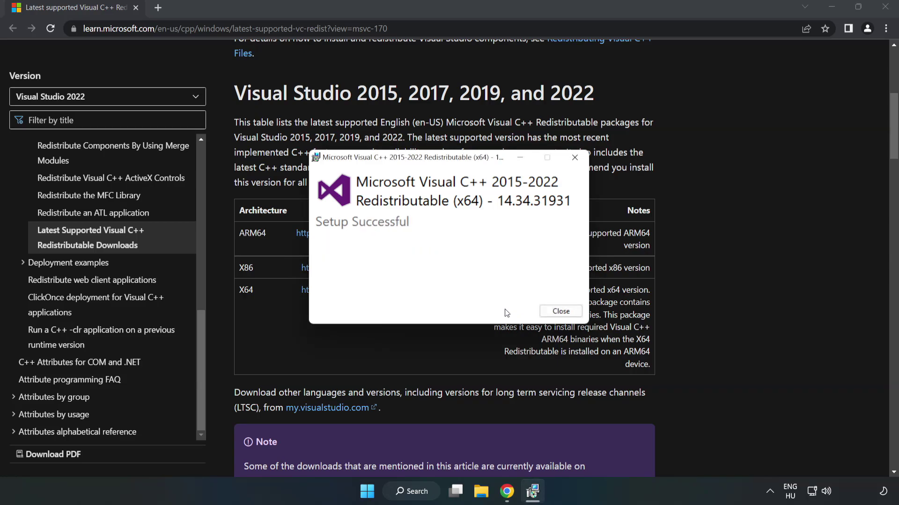
click(562, 311)
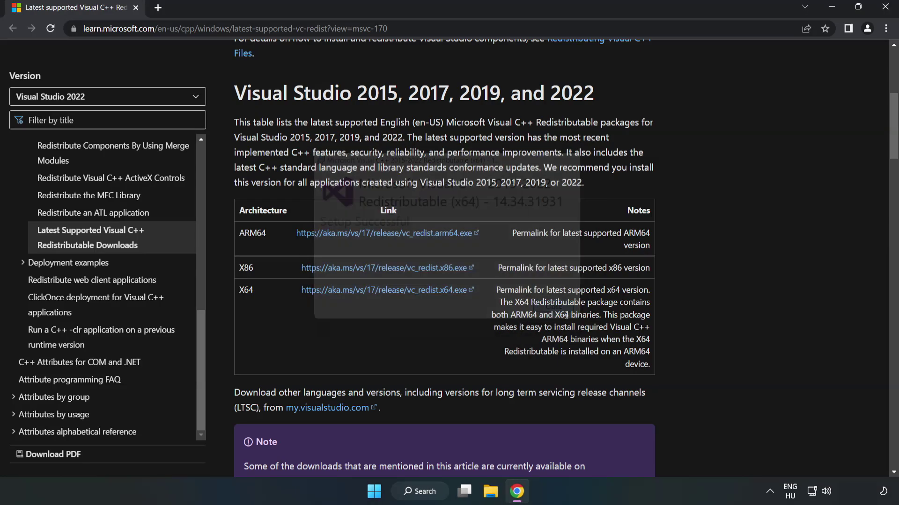
Close Chrome and launch Command Prompt as administrator by searching 'cmd'.
click(886, 12)
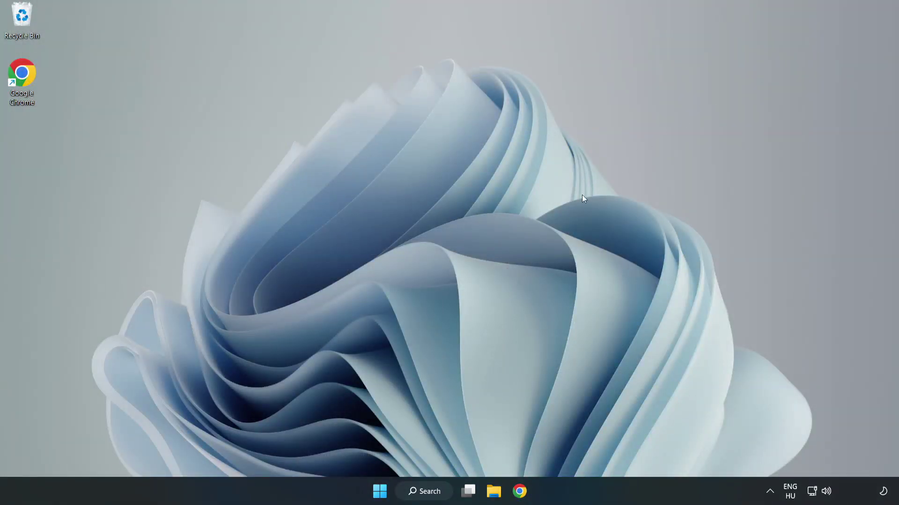
click(435, 492)
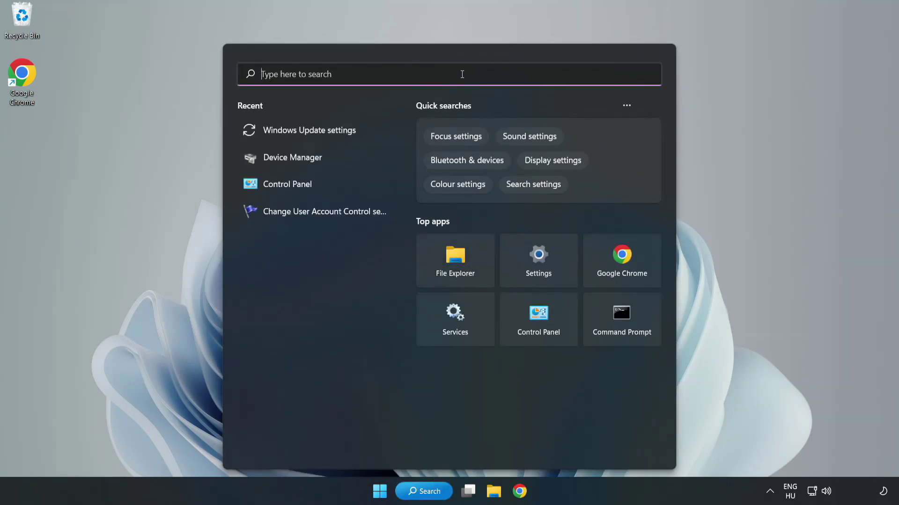
text(cmd)
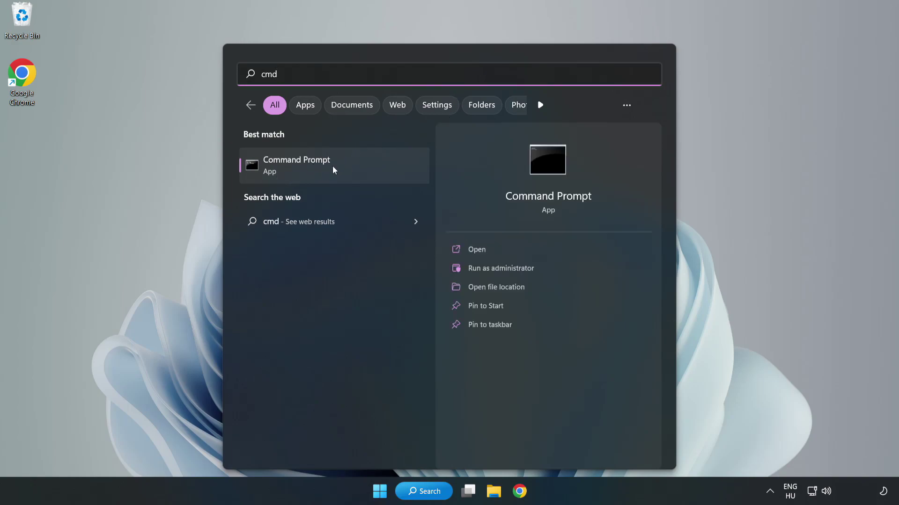
right_click(353, 170)
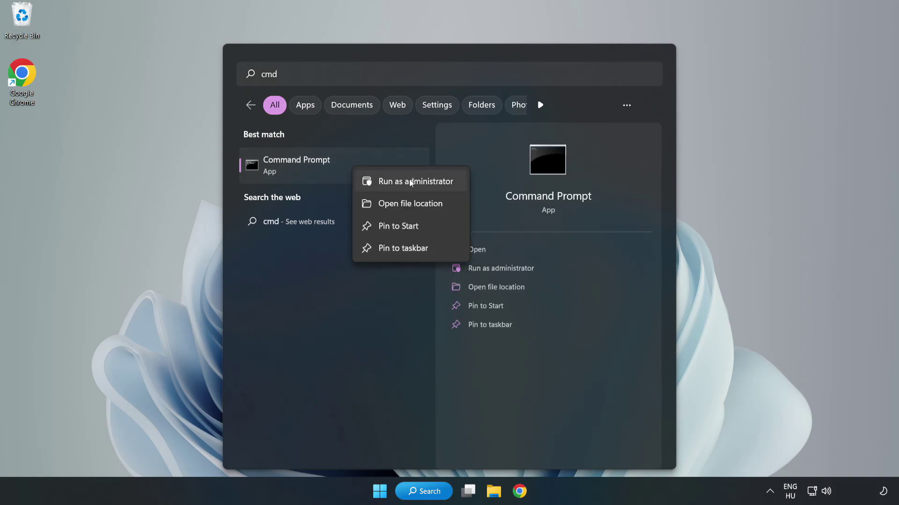
click(388, 183)
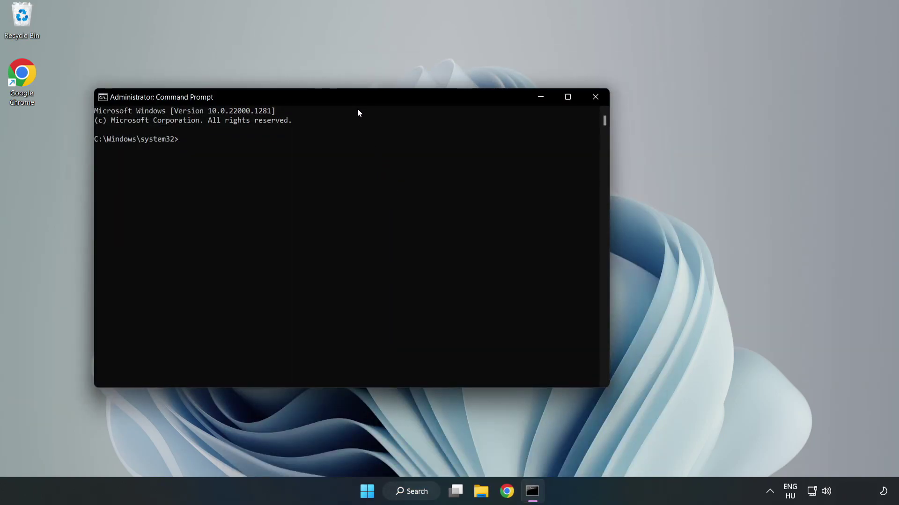
Run sfc /scannow in the administrator Command Prompt until verification reaches 100%.
drag(359, 98, 457, 102)
text(sfc /sc)
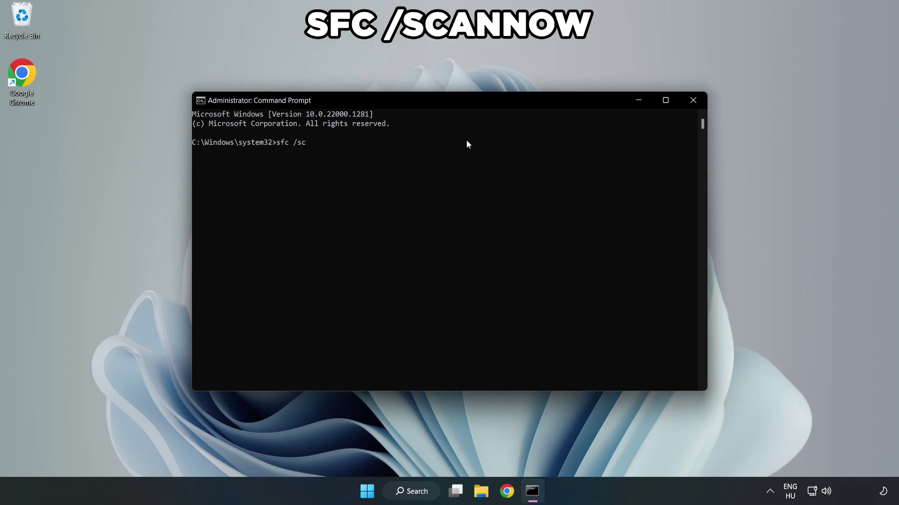
text(ann)
text(ow)
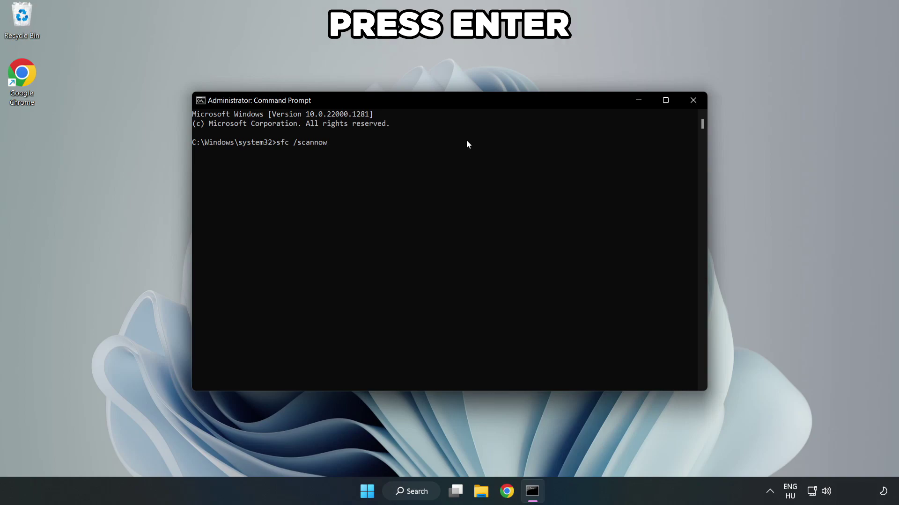
key(Return)
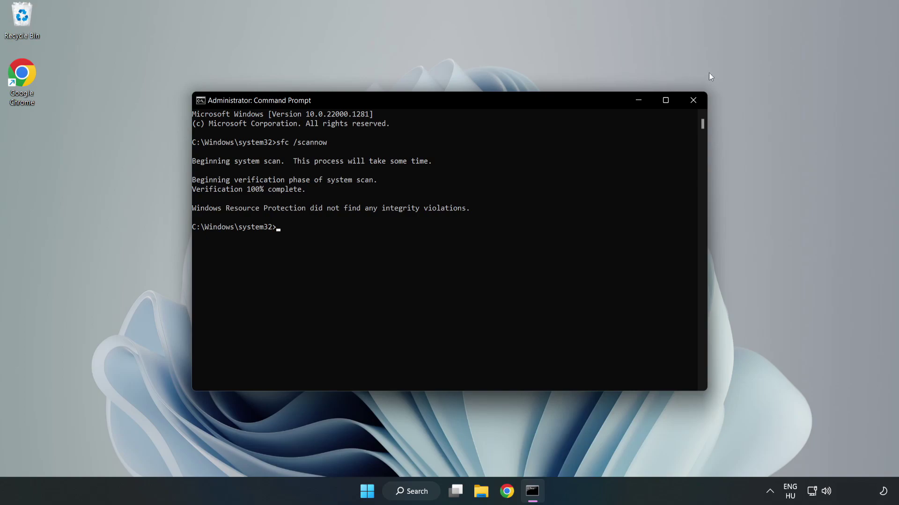
Close Command Prompt and show the Start menu power options: Sleep, Shut down, Restart.
click(692, 105)
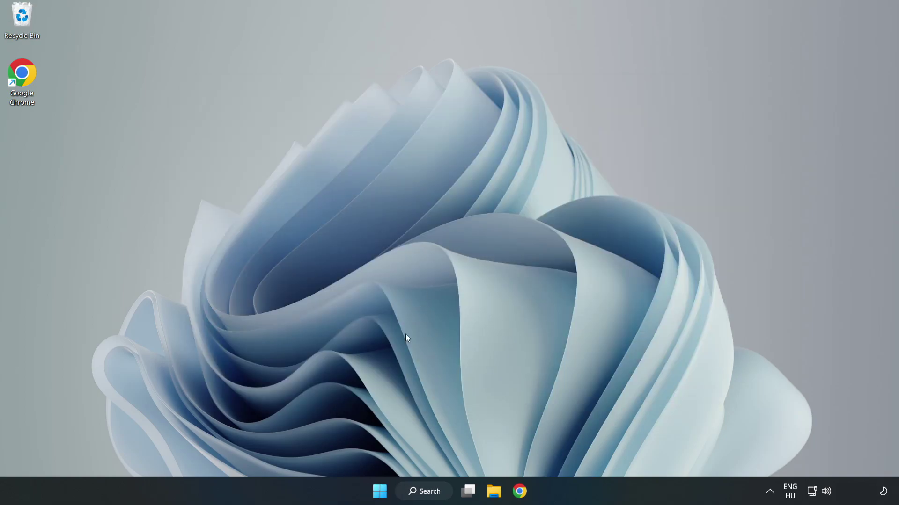
key(super)
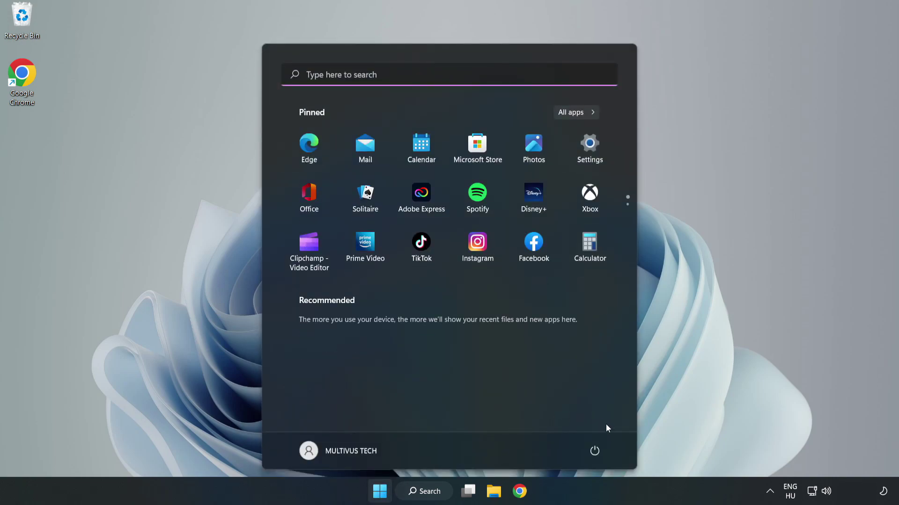
click(594, 450)
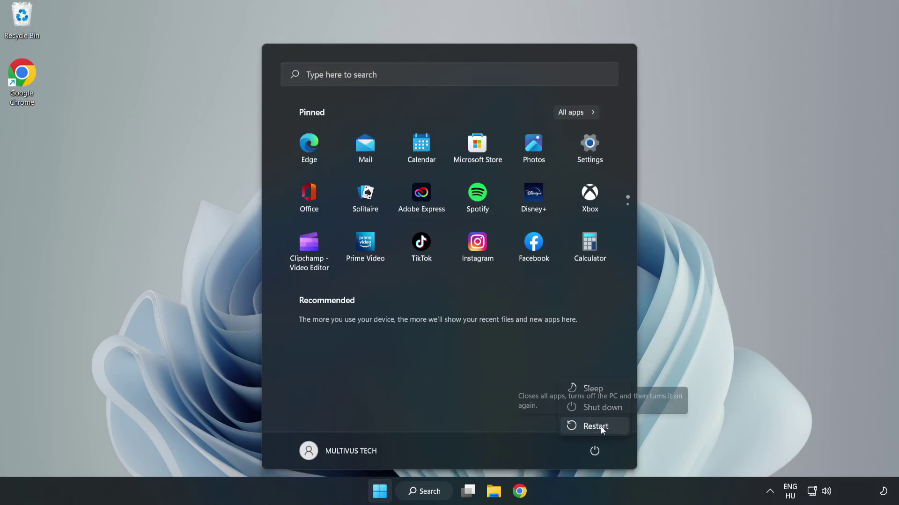